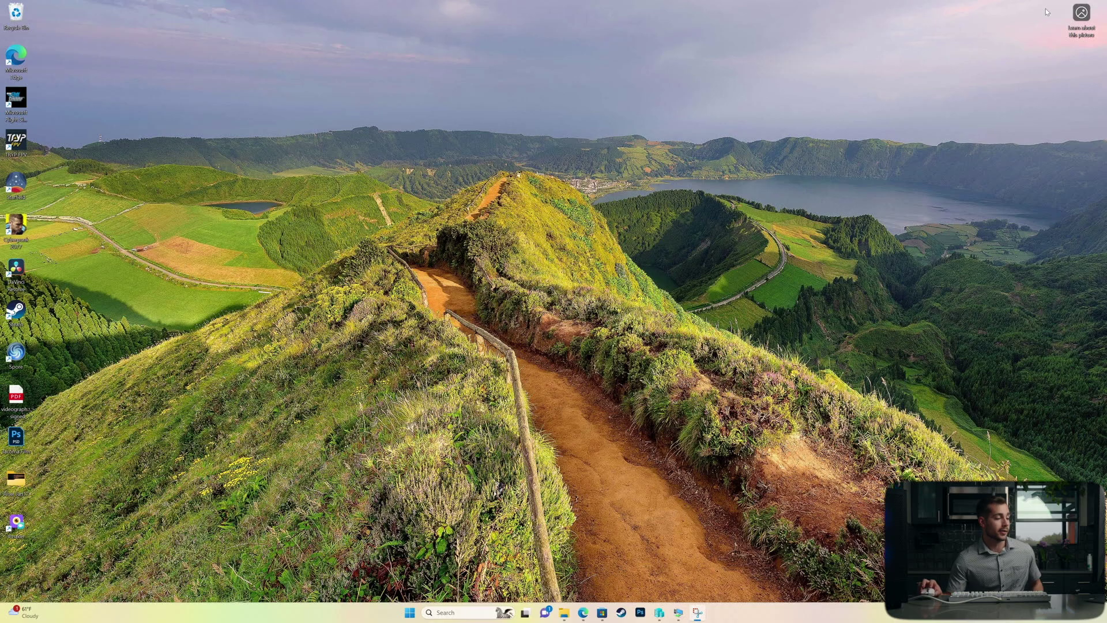
Step: Bring the Server1 VM window to the front from its Hyper-V taskbar preview
{"action": "mouse_move", "coordinate": [678, 612]}
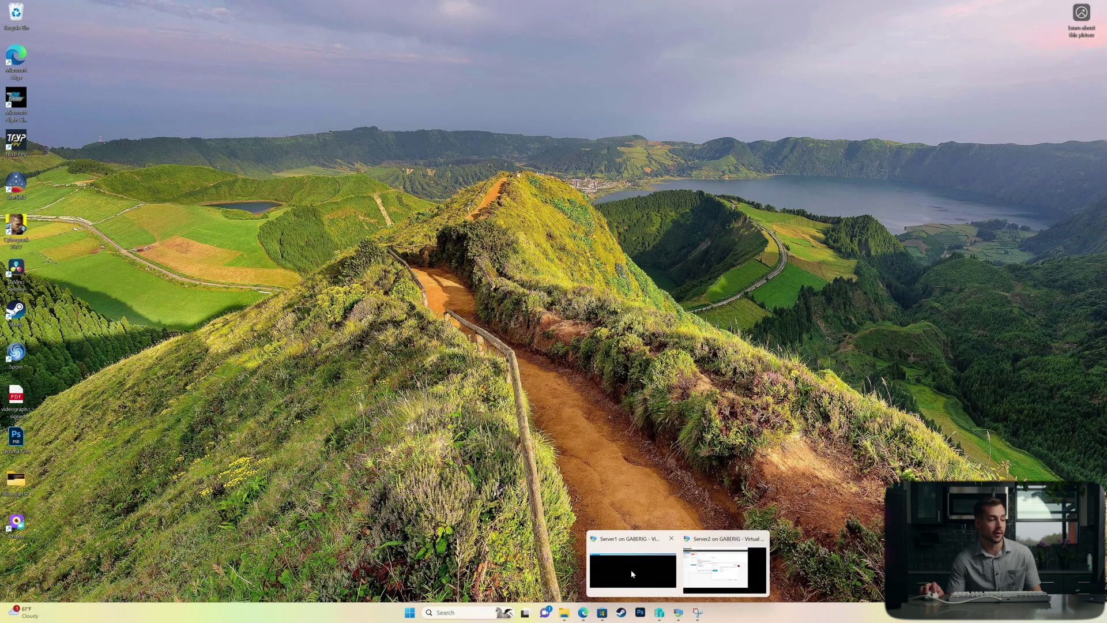
{"action": "mouse_move", "coordinate": [721, 565]}
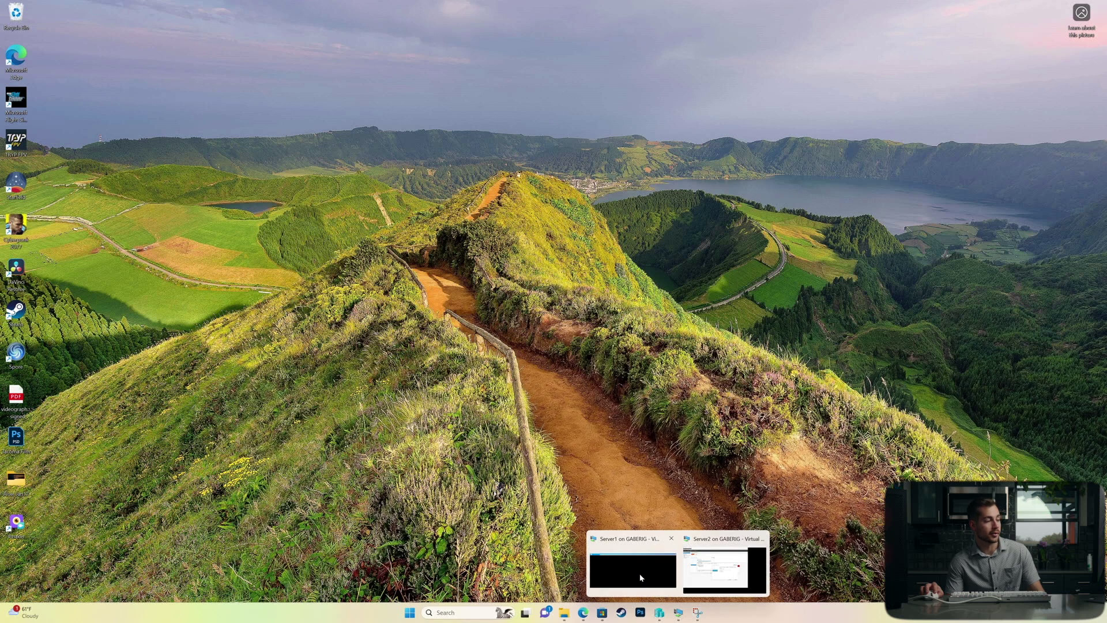
{"action": "left_click", "coordinate": [639, 574]}
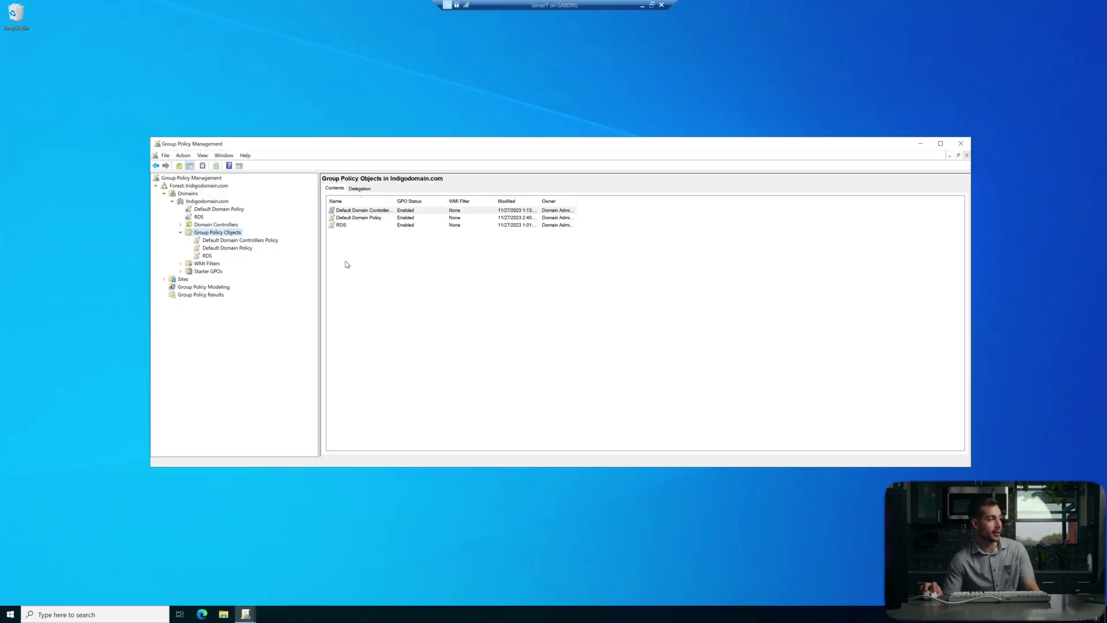
{"action": "left_click_drag", "start_coordinate": [304, 145], "coordinate": [300, 142]}
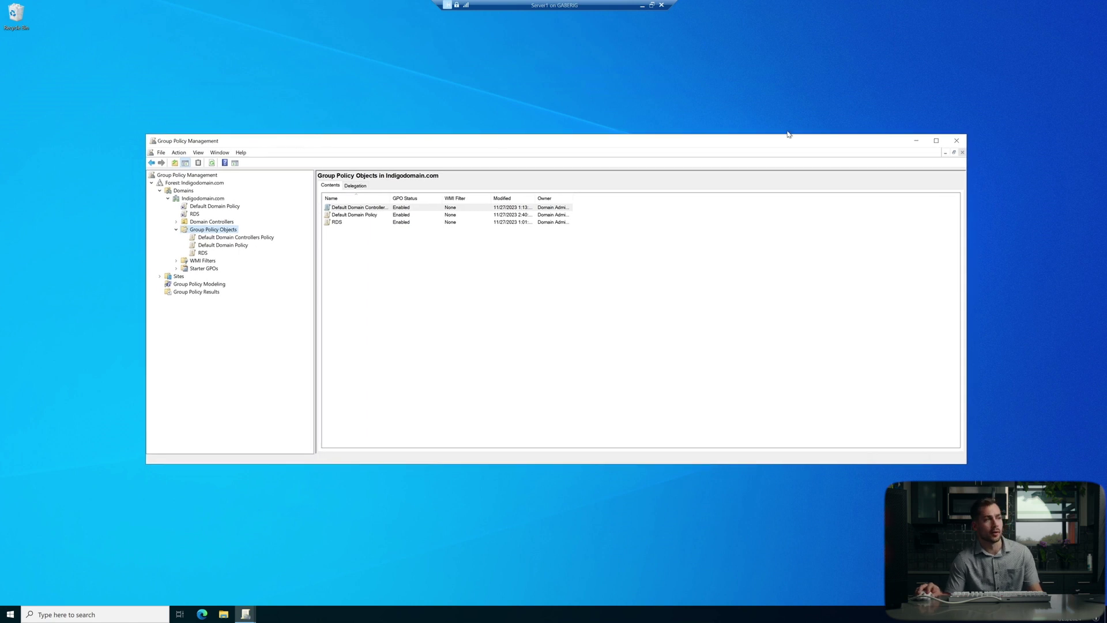
{"action": "left_click", "coordinate": [957, 141]}
{"action": "left_click", "coordinate": [10, 614]}
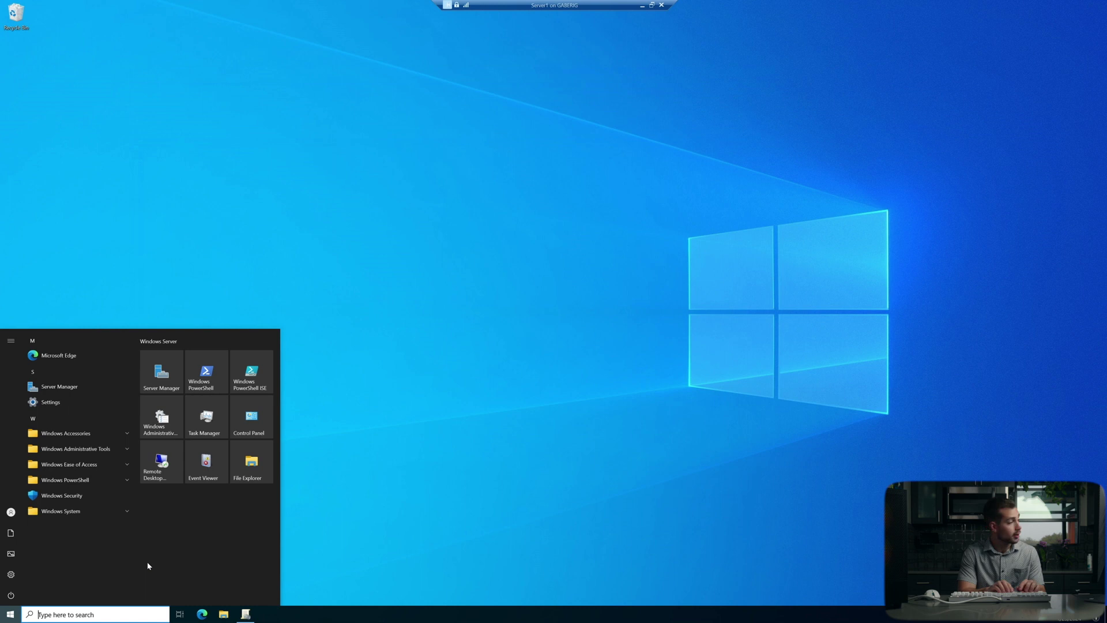
{"action": "type", "text": "group"}
{"action": "key", "text": "Return"}
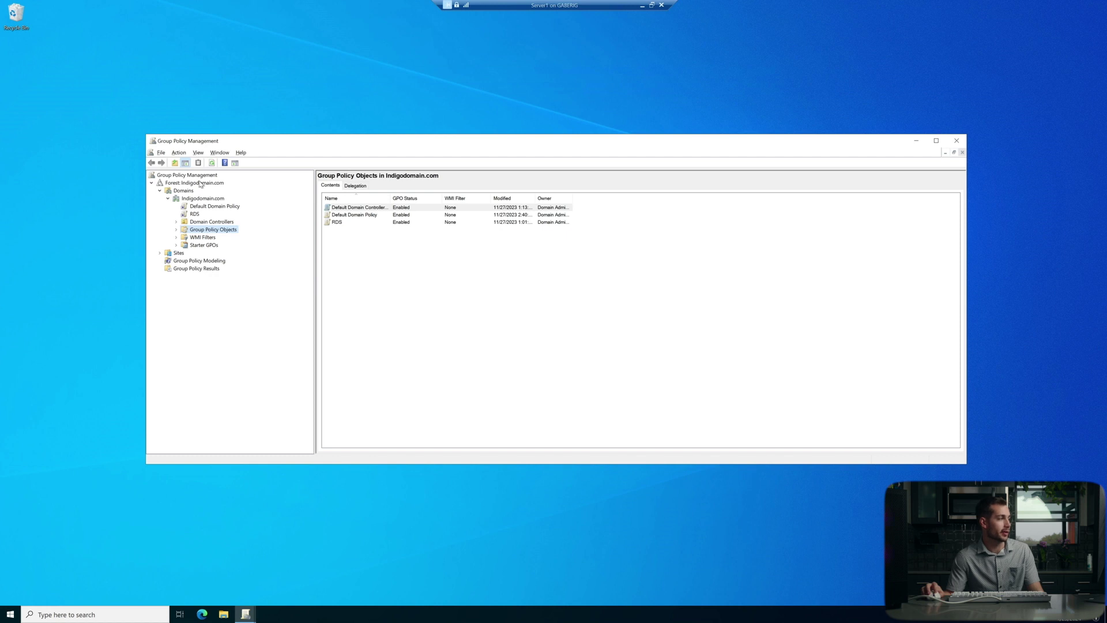
Step: Create a new GPO named 'Allow KMS' under Group Policy Objects
{"action": "right_click", "coordinate": [194, 229]}
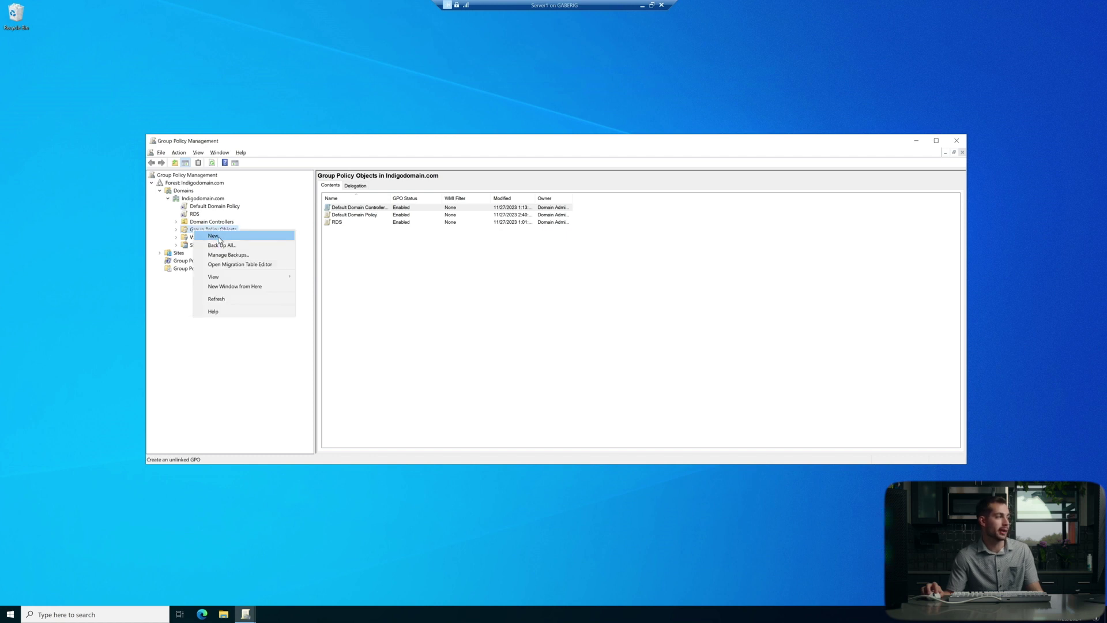
{"action": "left_click", "coordinate": [219, 238]}
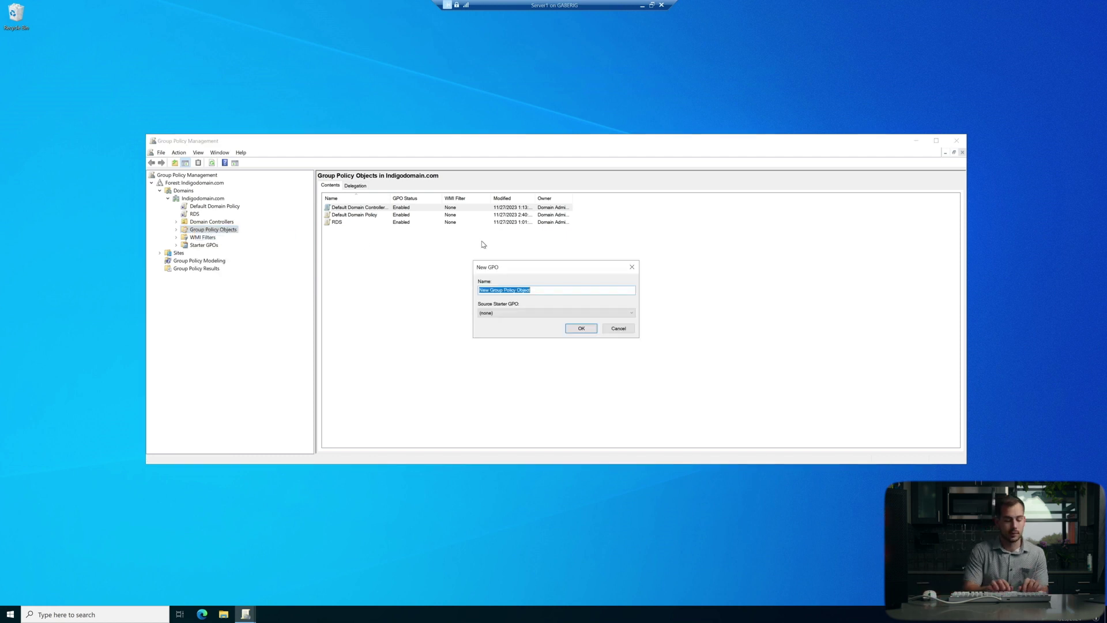
{"action": "type", "text": "Allow KMS"}
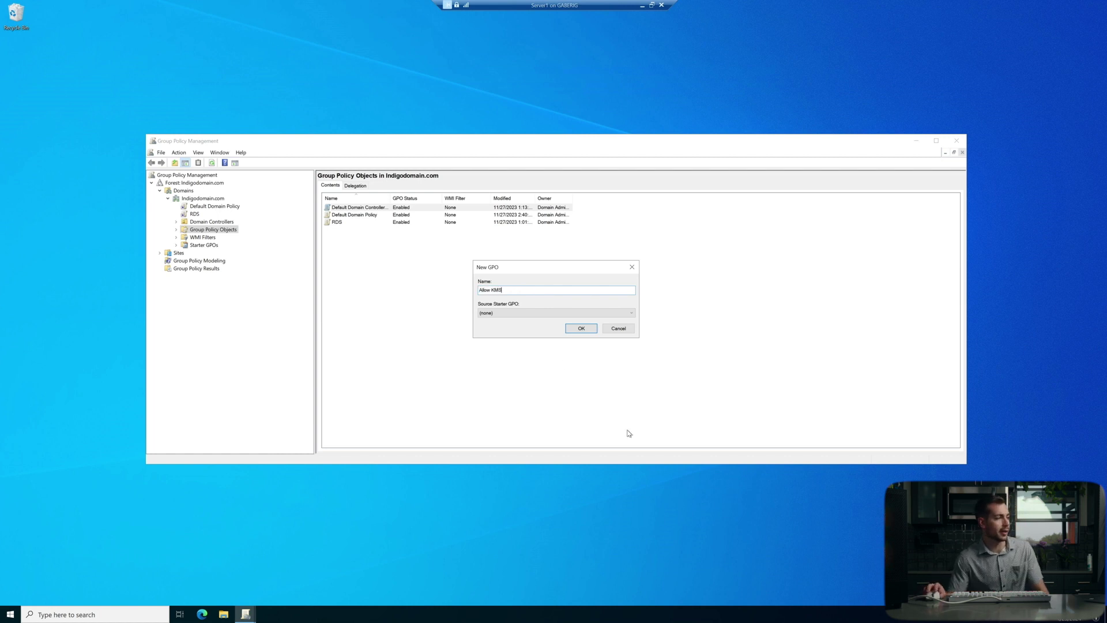
{"action": "left_click", "coordinate": [582, 329]}
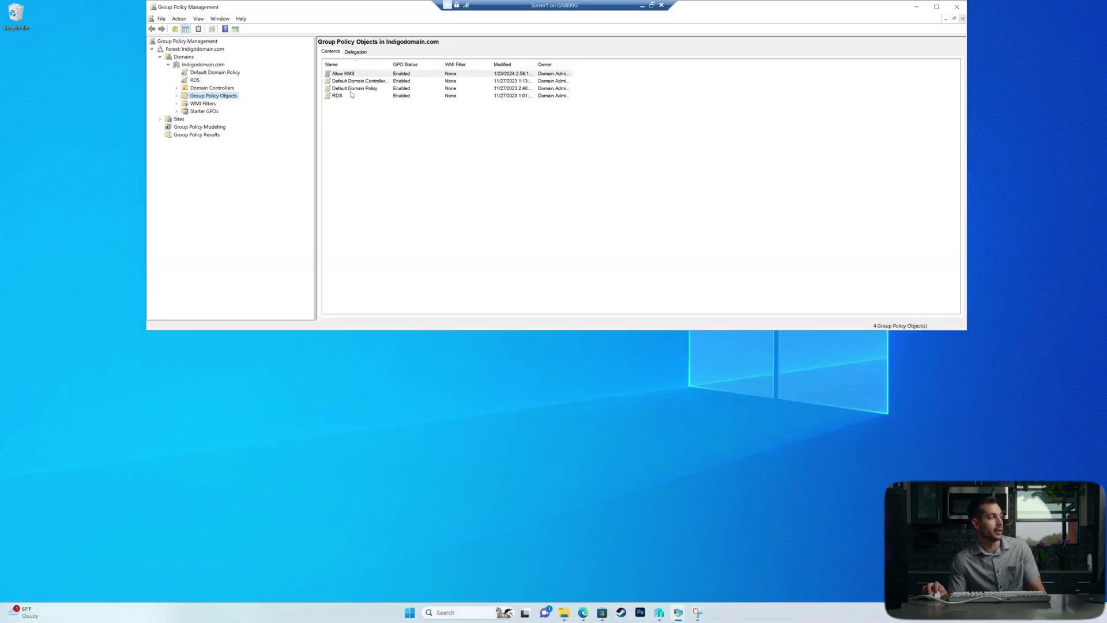
Step: Edit Allow KMS and navigate to its Windows Defender Firewall Inbound Rules under Computer Configuration
{"action": "right_click", "coordinate": [342, 74]}
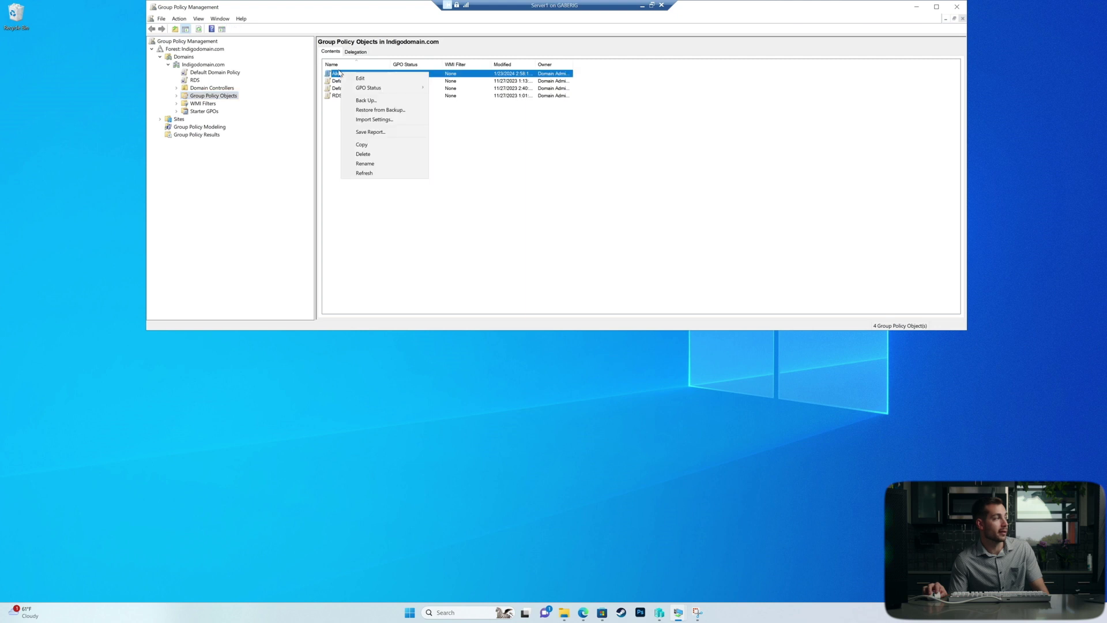
{"action": "left_click", "coordinate": [360, 78]}
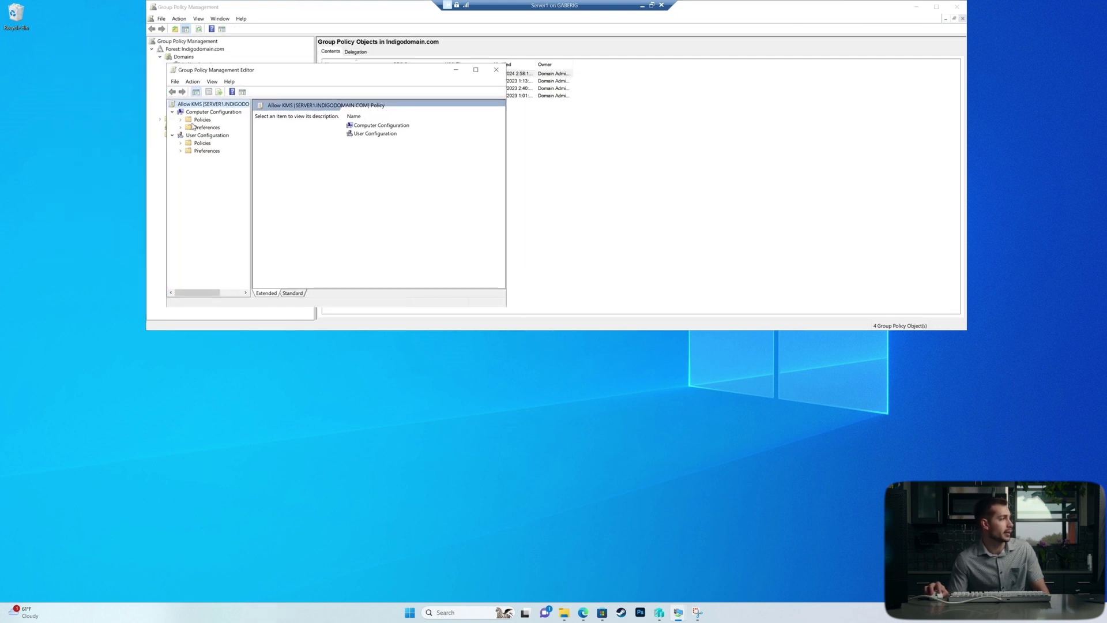
{"action": "left_click", "coordinate": [193, 112]}
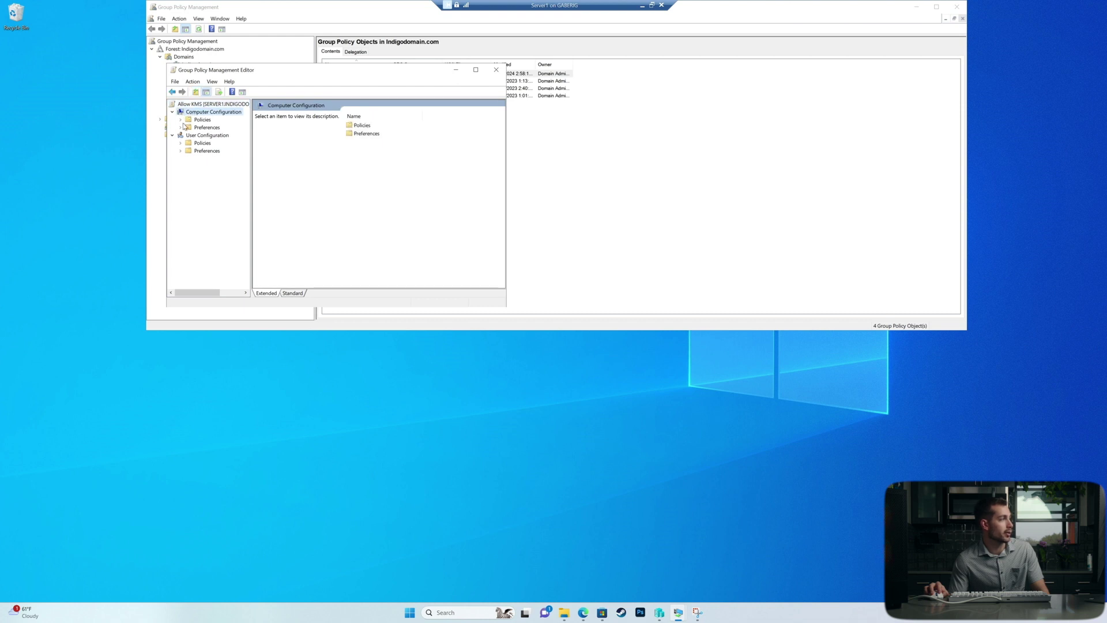
{"action": "left_click", "coordinate": [180, 120]}
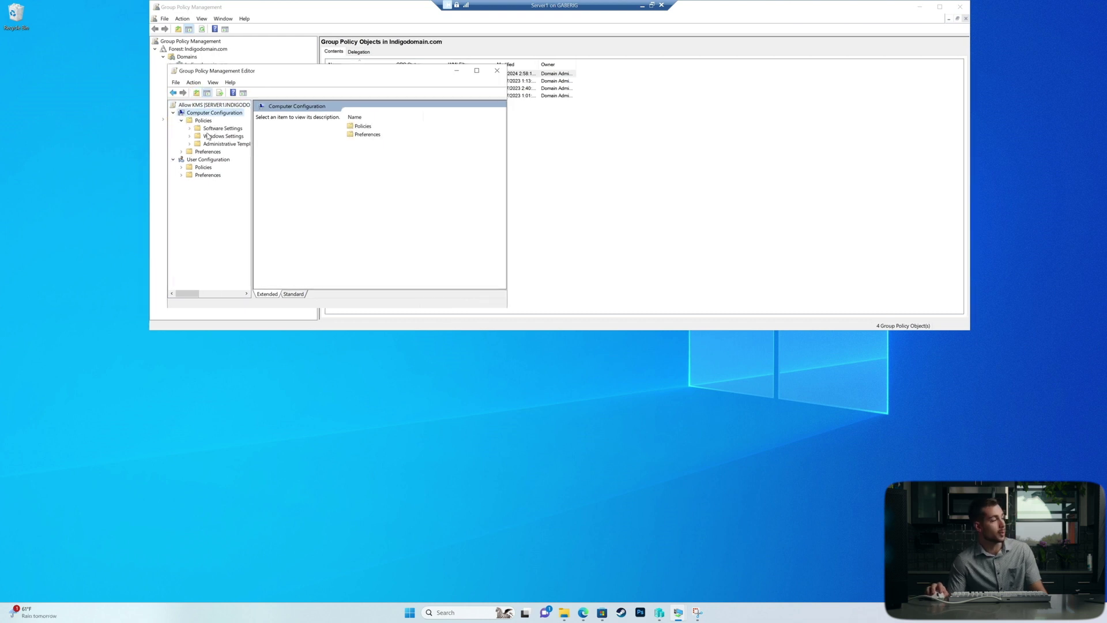
{"action": "left_click", "coordinate": [190, 137]}
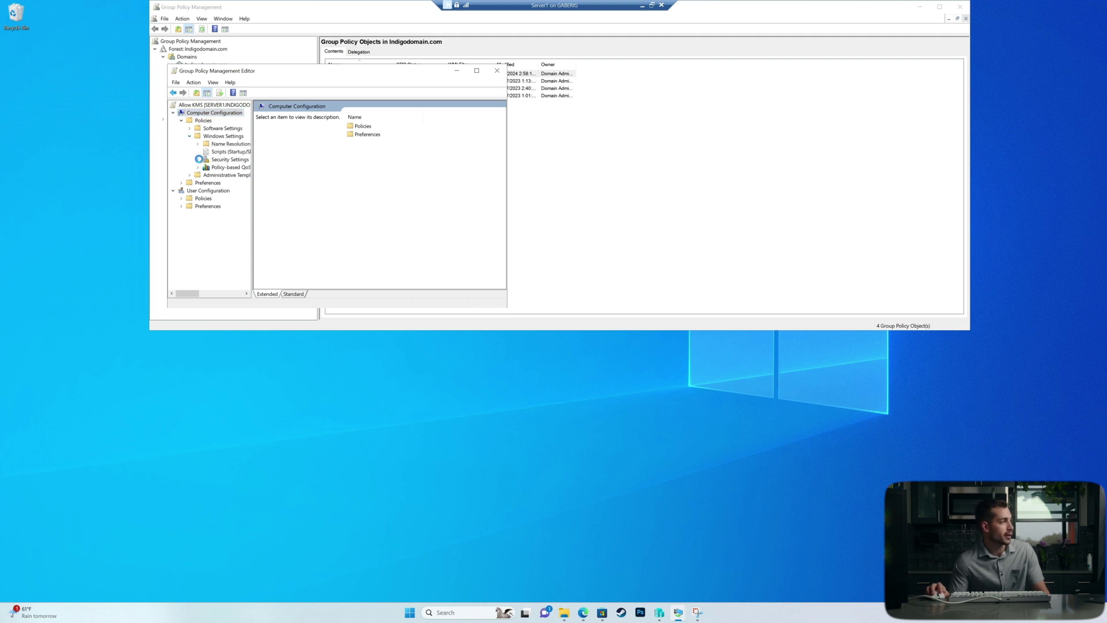
{"action": "left_click", "coordinate": [198, 160]}
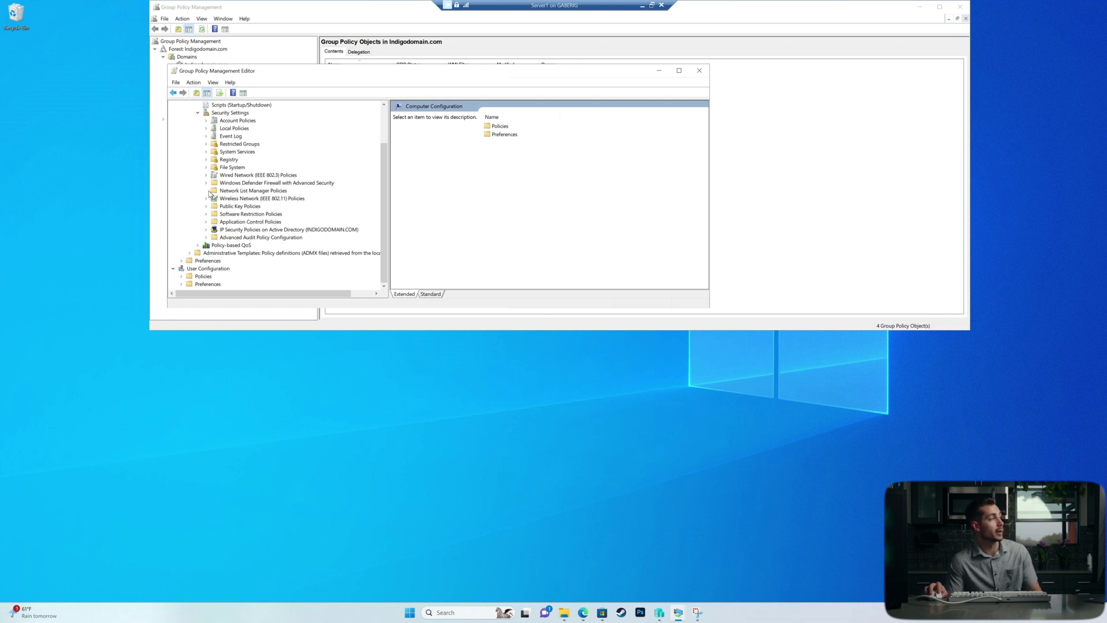
{"action": "left_click", "coordinate": [205, 183]}
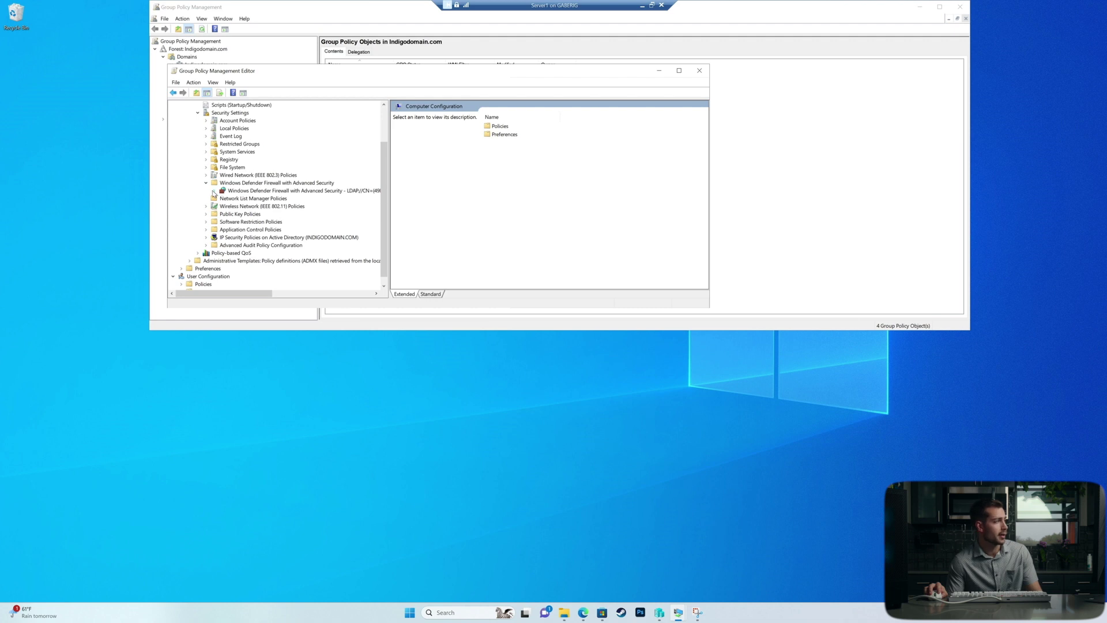
{"action": "left_click", "coordinate": [214, 191]}
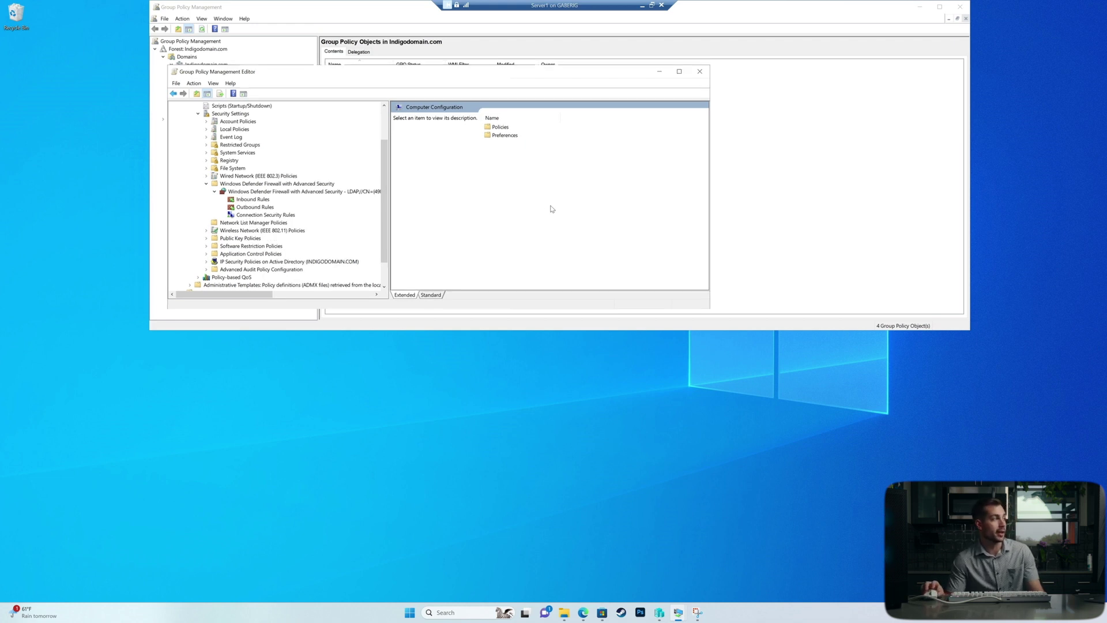
{"action": "left_click", "coordinate": [241, 200]}
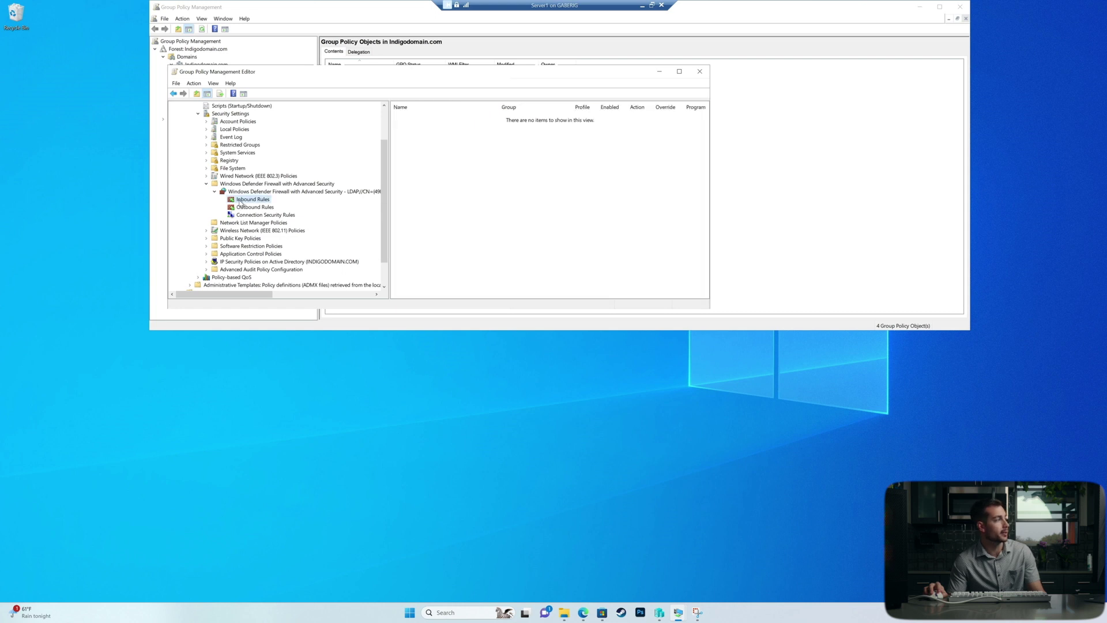
Step: Add inbound port rule 'KMS Server 2022' allowing TCP 1688 on Domain, Private and Public profiles
{"action": "right_click", "coordinate": [244, 201]}
{"action": "left_click", "coordinate": [257, 206]}
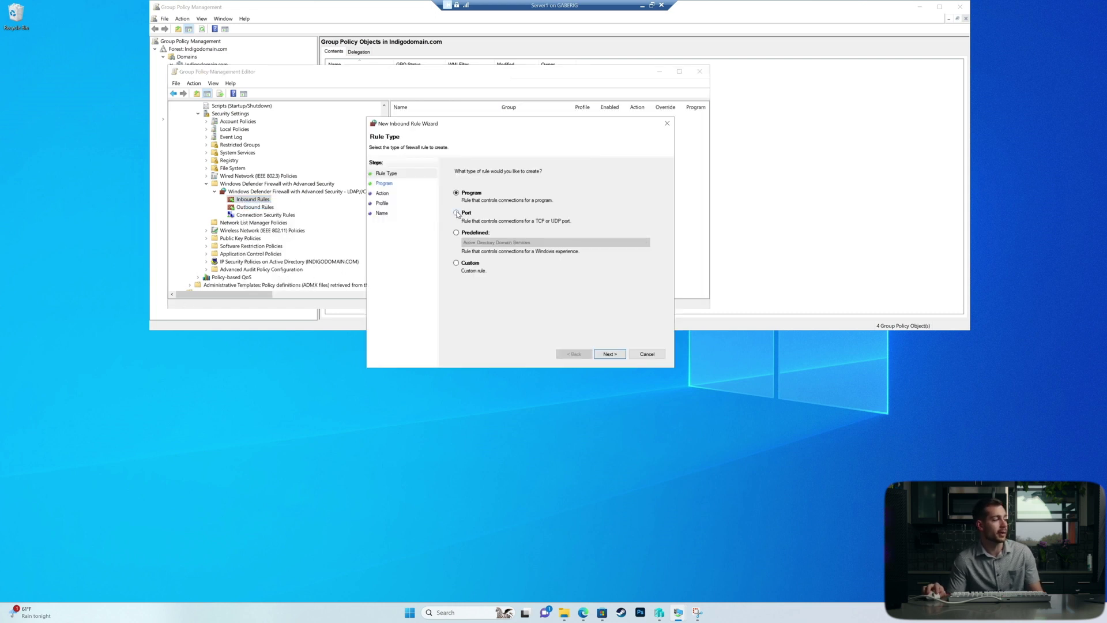
{"action": "left_click", "coordinate": [456, 214]}
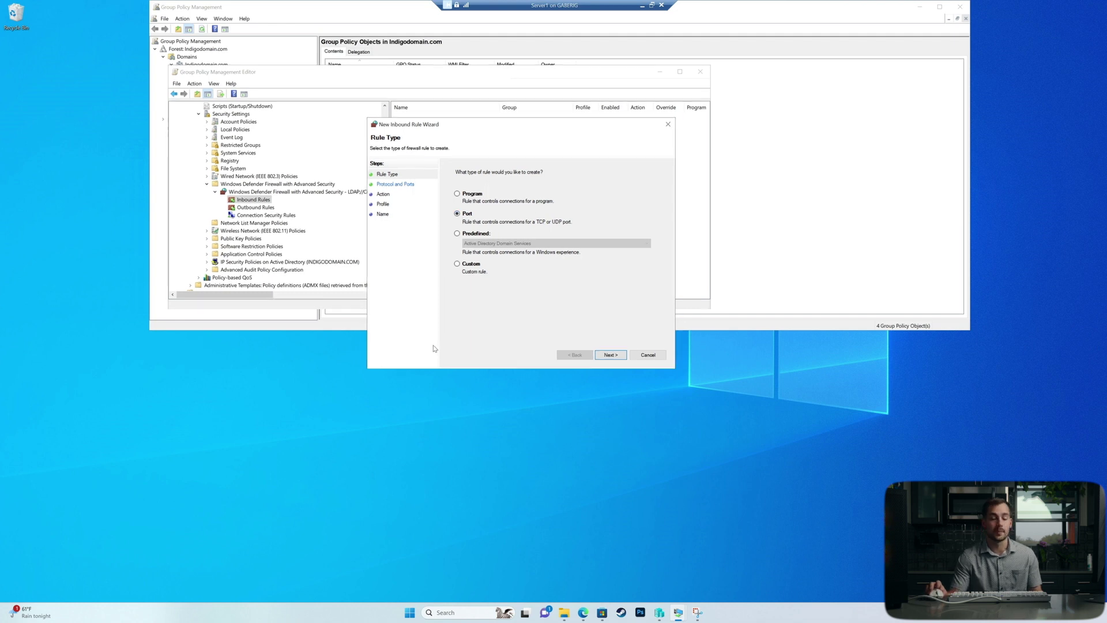
{"action": "left_click", "coordinate": [614, 356]}
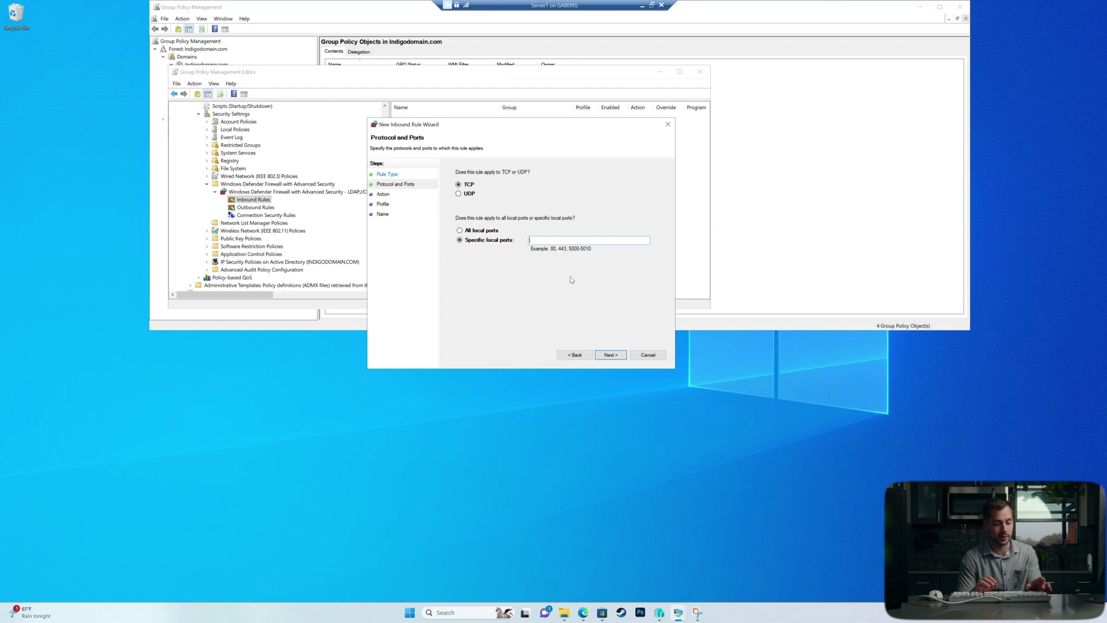
{"action": "type", "text": "1688"}
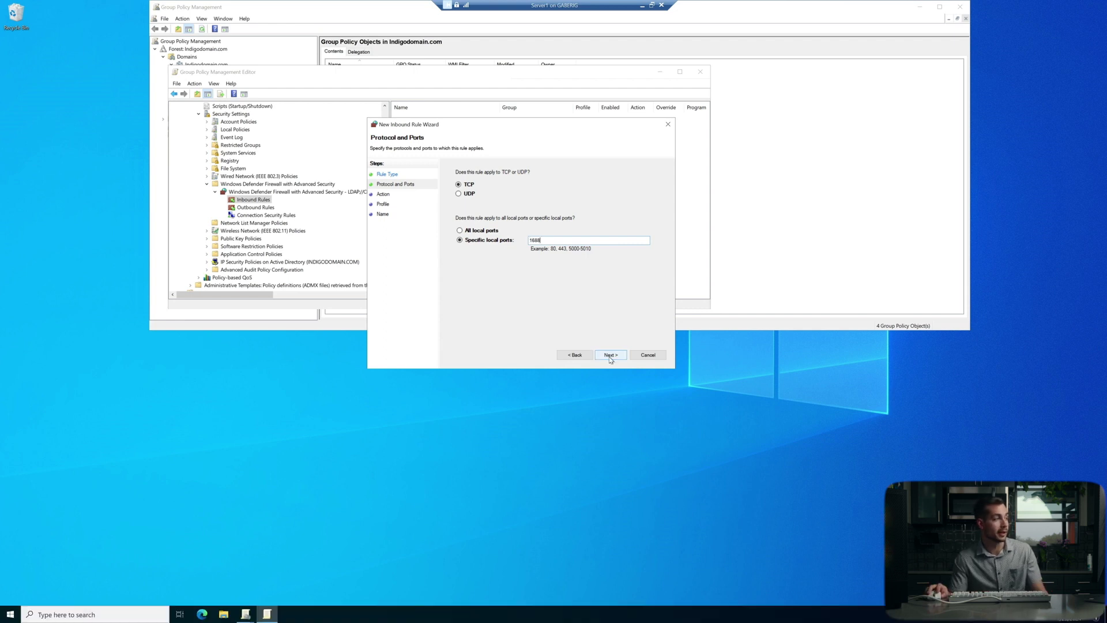
{"action": "left_click", "coordinate": [611, 356]}
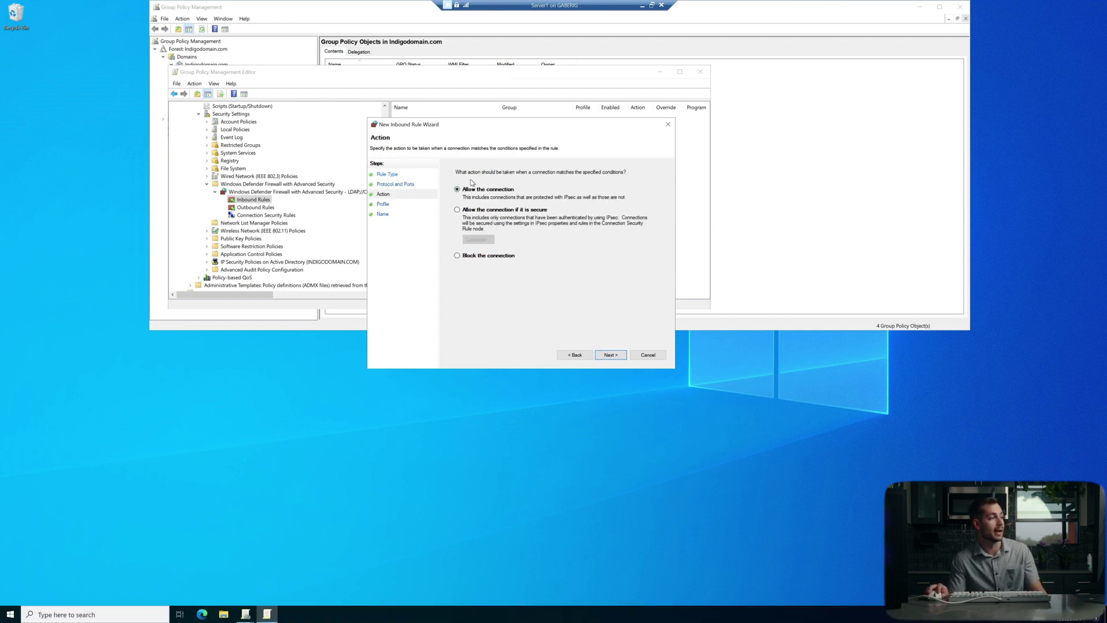
{"action": "left_click", "coordinate": [609, 355]}
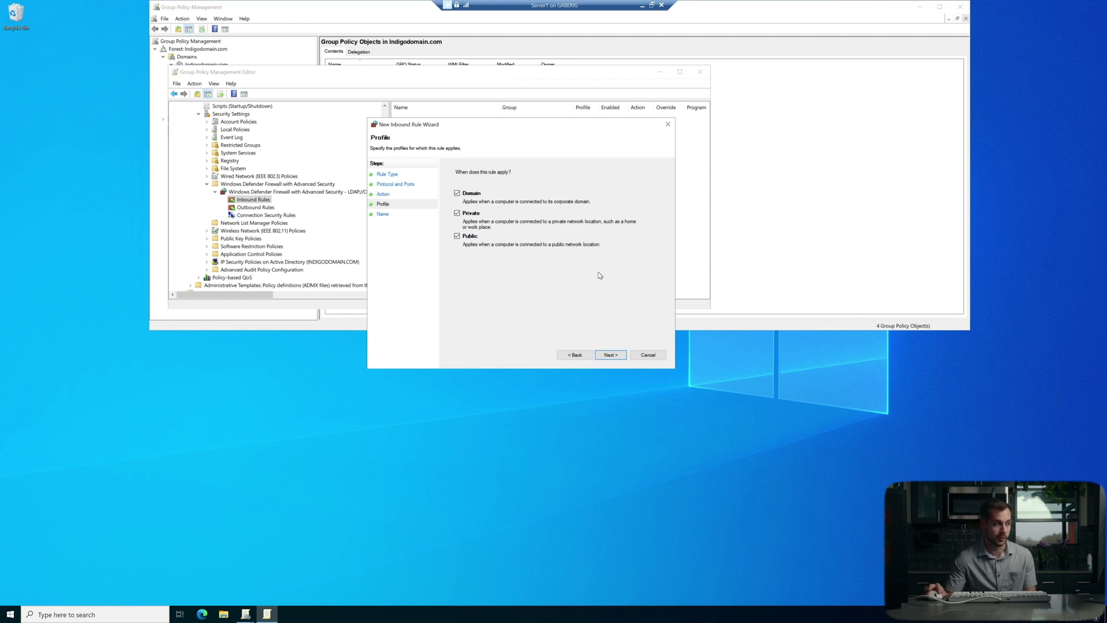
{"action": "left_click", "coordinate": [611, 355]}
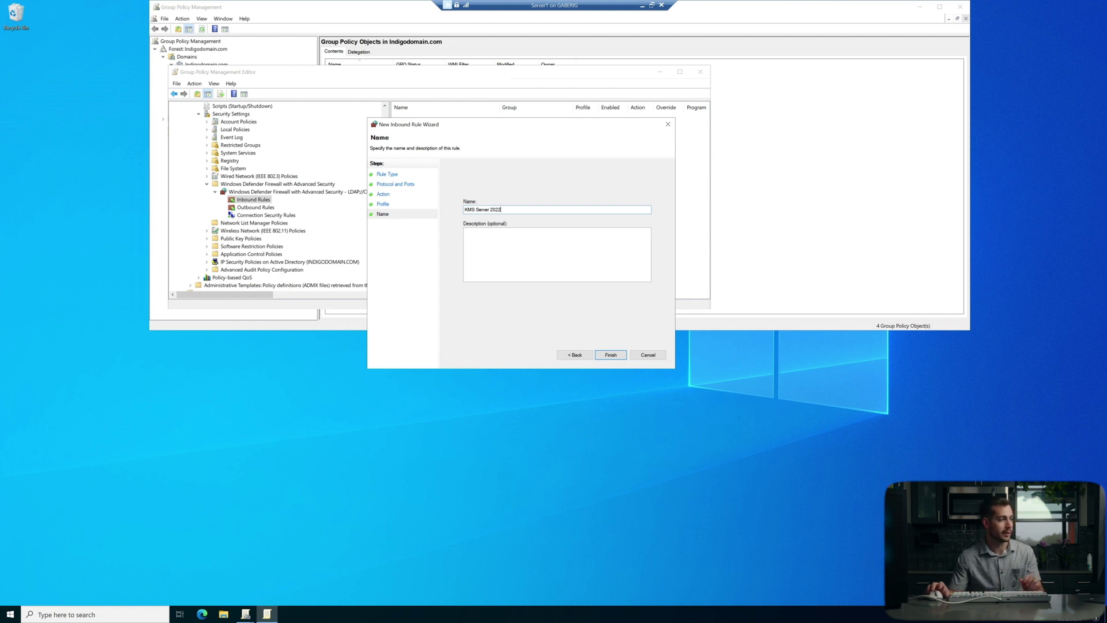
{"action": "left_click", "coordinate": [610, 354]}
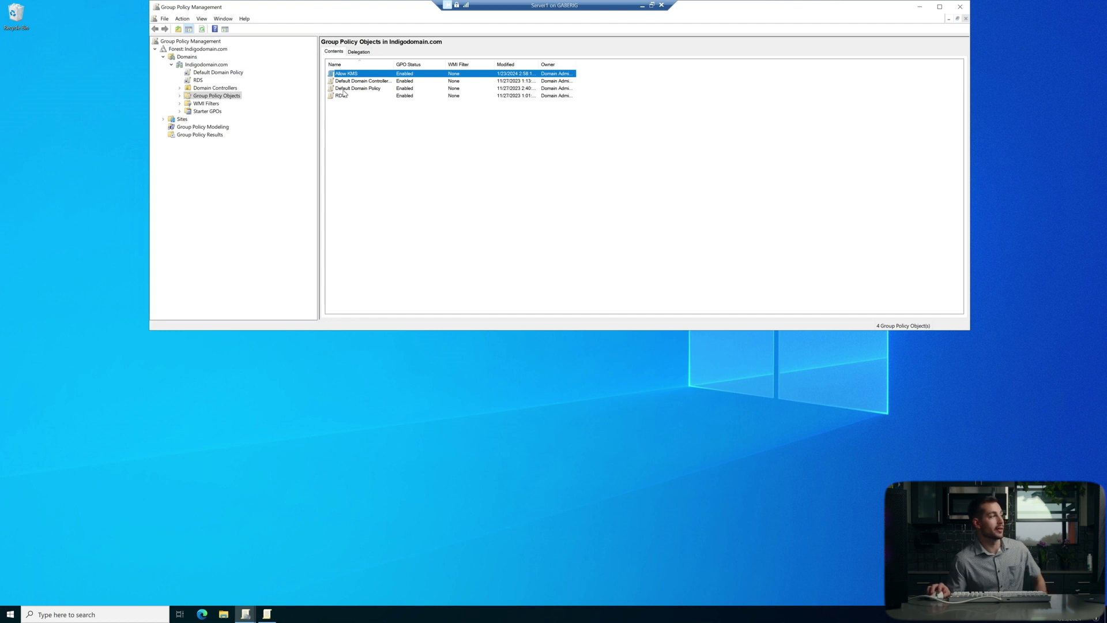
Step: Link the existing Allow KMS GPO to the Domain Controllers container
{"action": "left_click", "coordinate": [214, 88]}
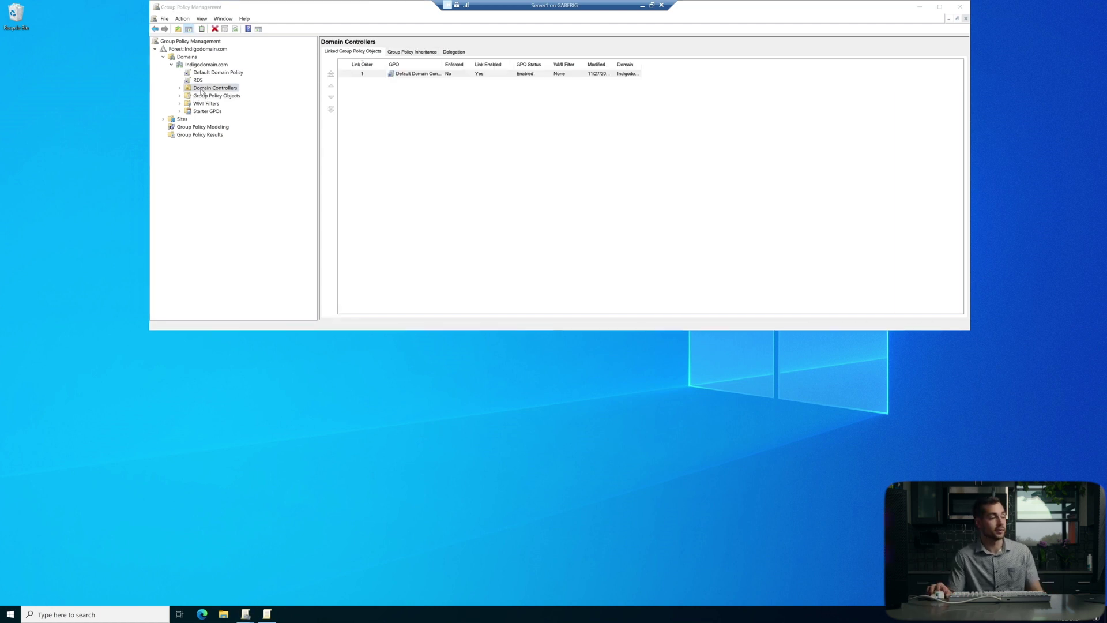
{"action": "left_click", "coordinate": [190, 89]}
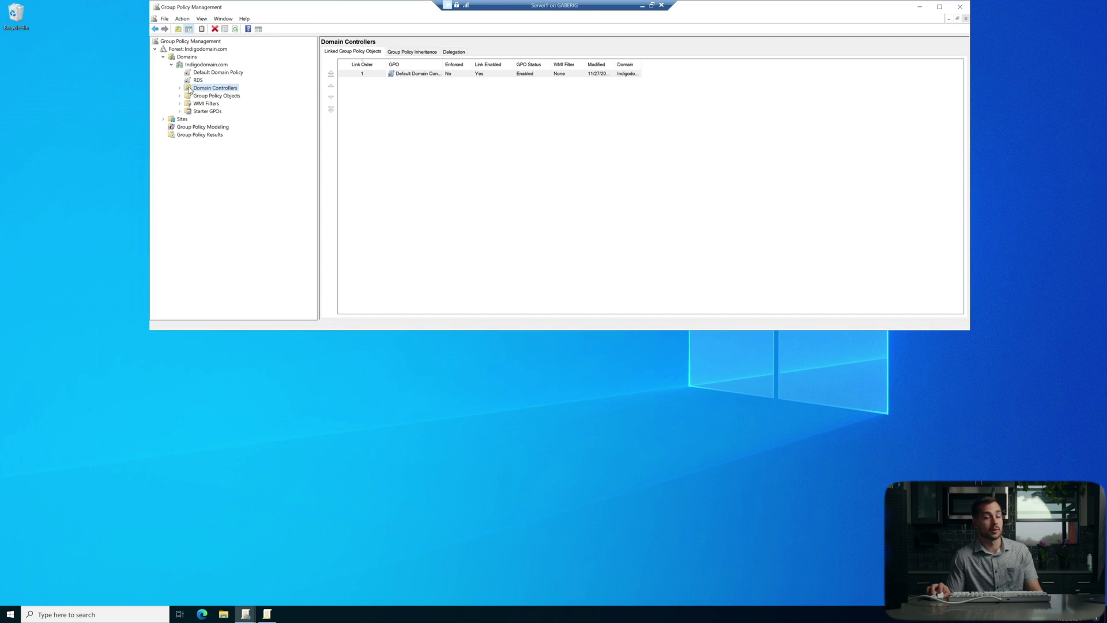
{"action": "right_click", "coordinate": [196, 91]}
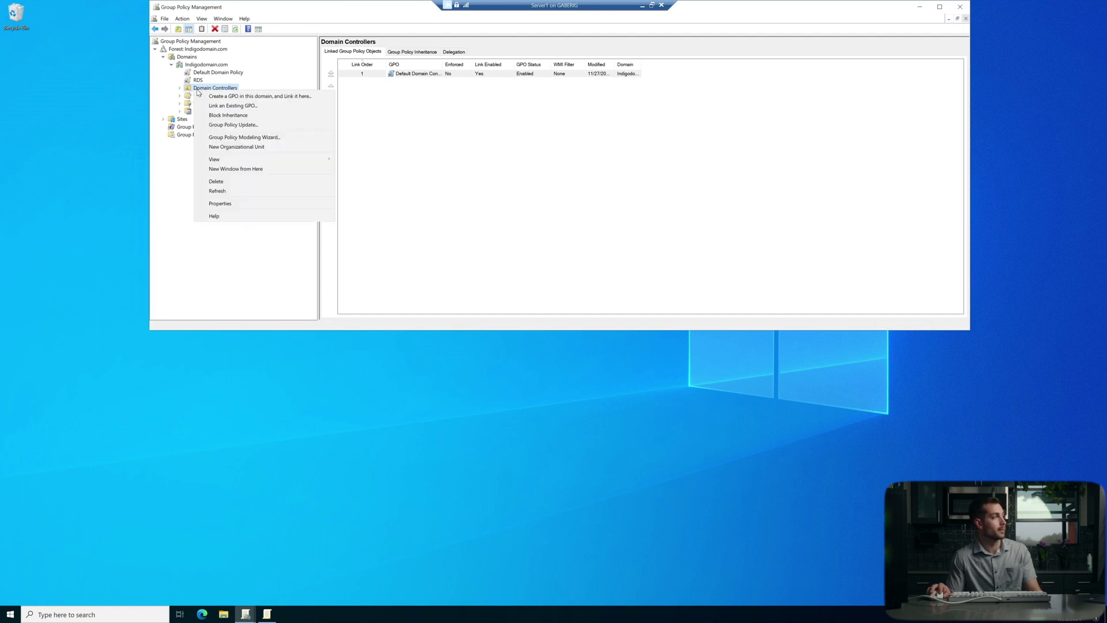
{"action": "left_click", "coordinate": [229, 106]}
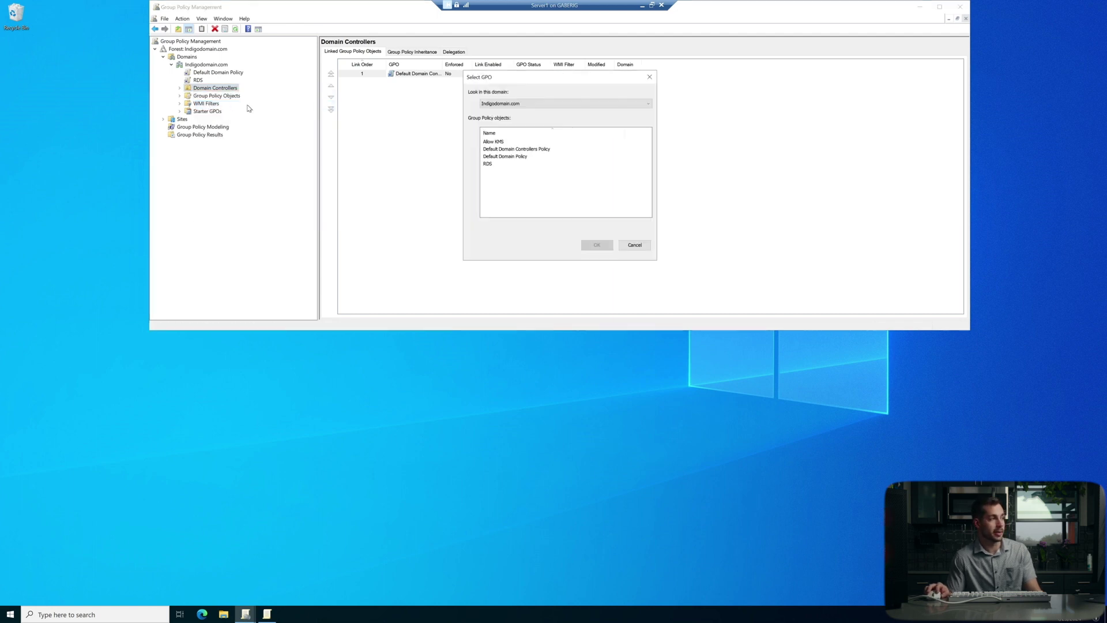
{"action": "left_click", "coordinate": [497, 143]}
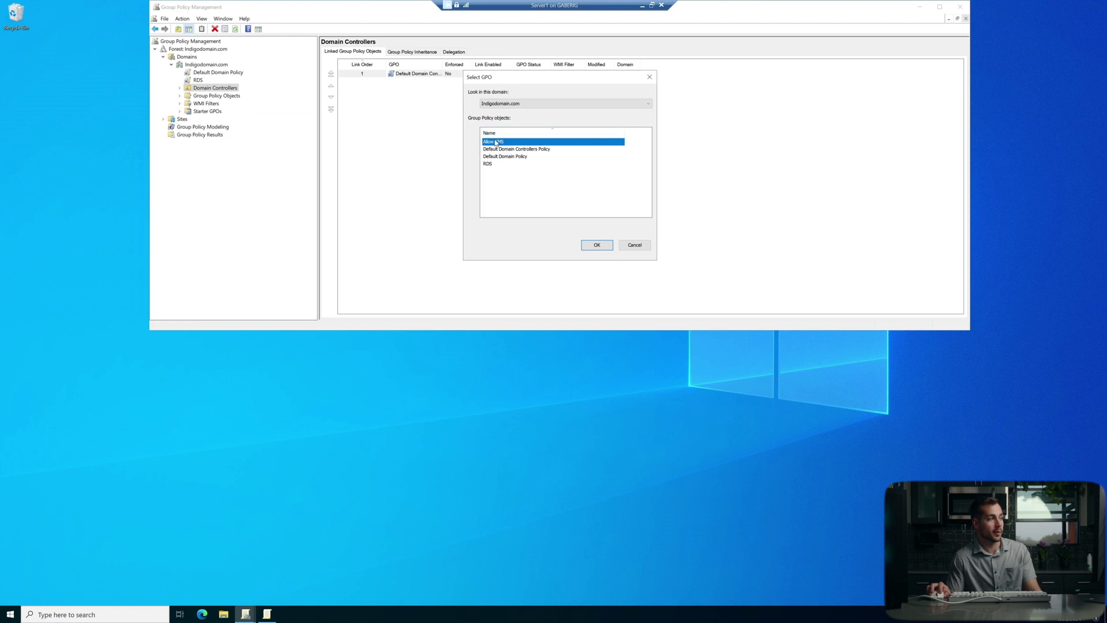
{"action": "left_click", "coordinate": [597, 248]}
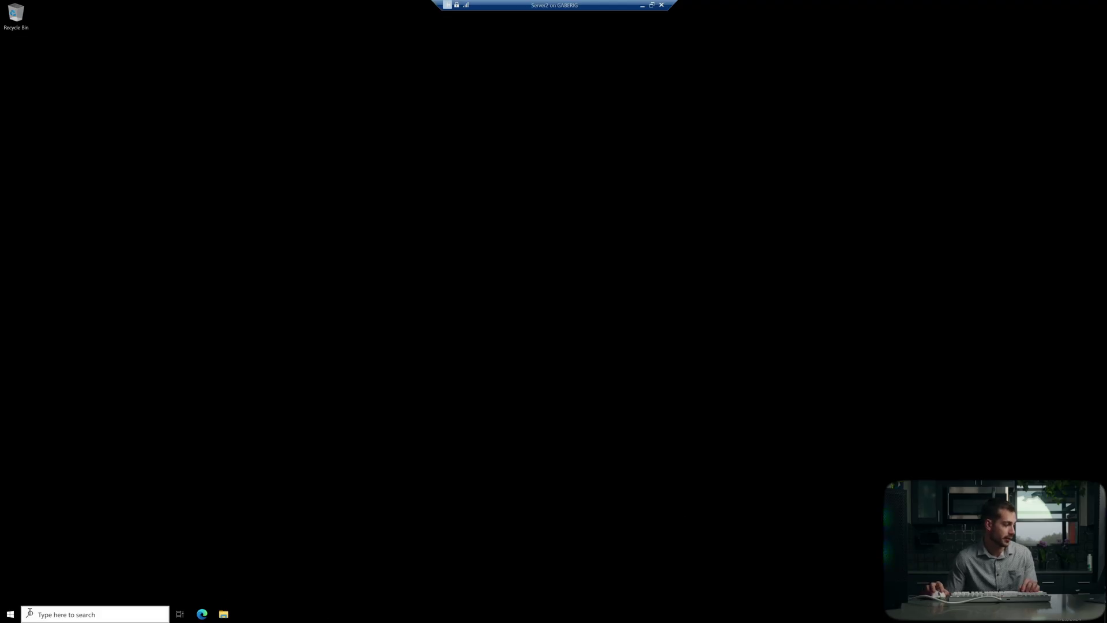
Step: Launch Server Manager via search and start the Add Roles and Features wizard
{"action": "left_click", "coordinate": [11, 615]}
{"action": "type", "text": "serv"}
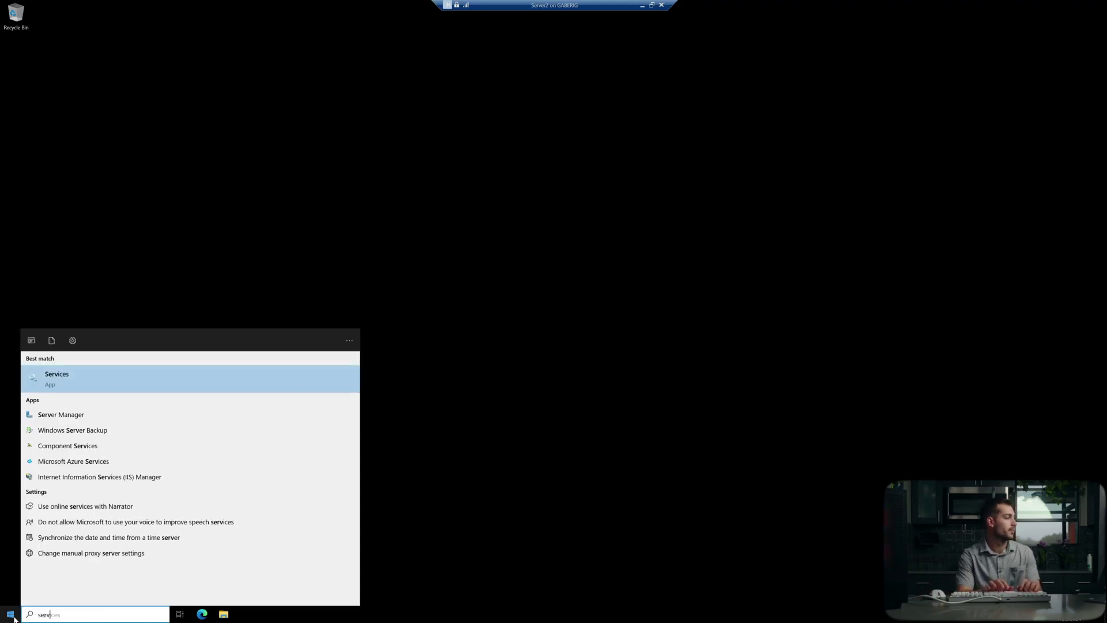
{"action": "type", "text": "er"}
{"action": "key", "text": "Return"}
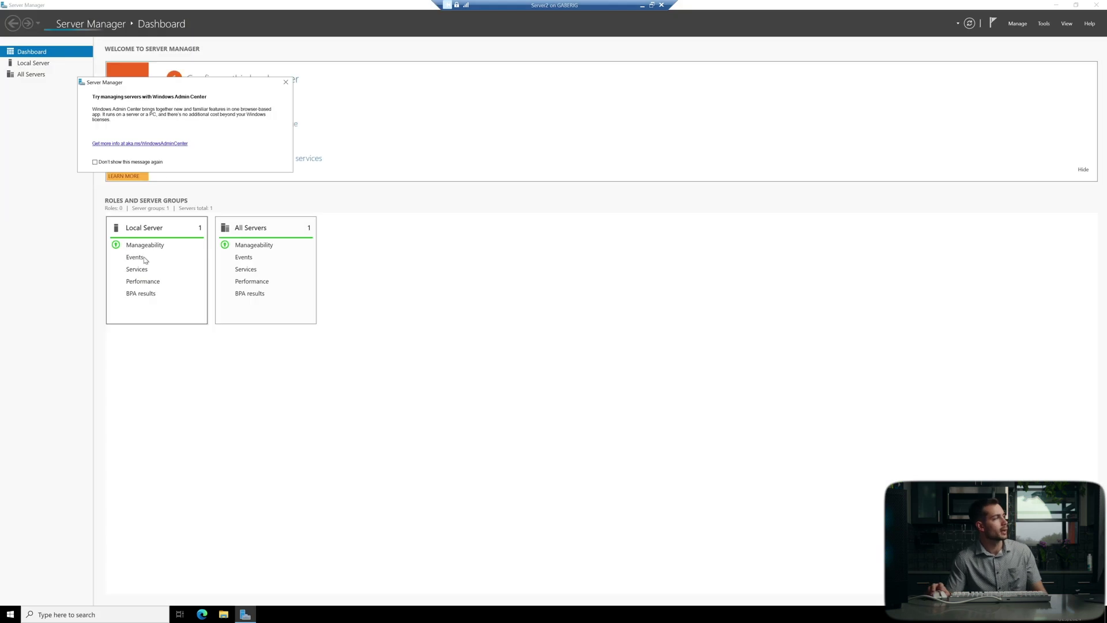
{"action": "left_click", "coordinate": [286, 82]}
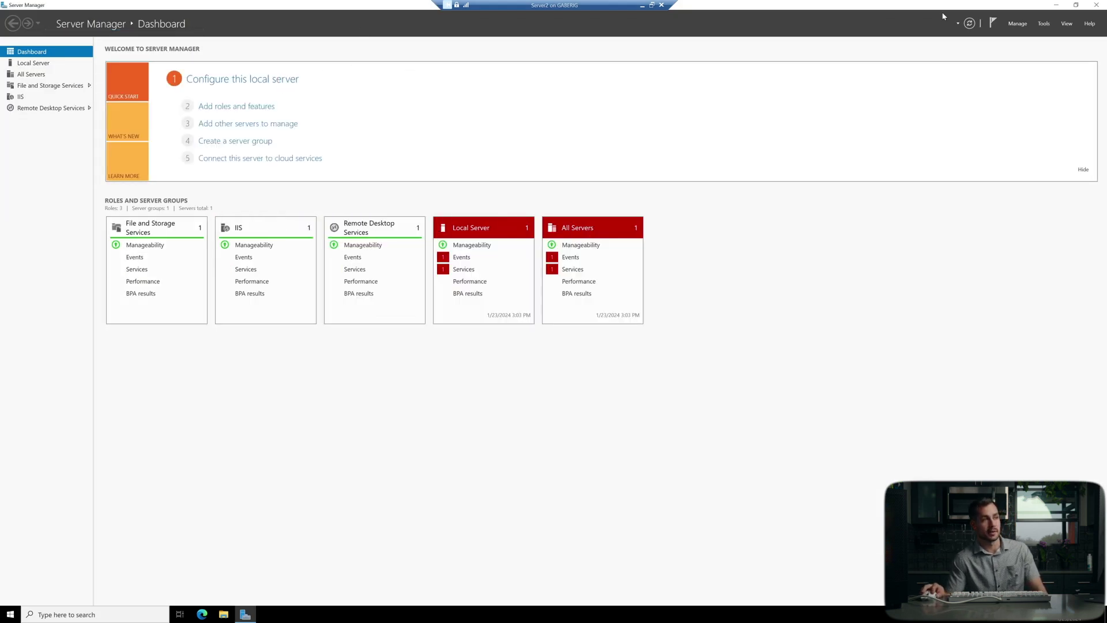
{"action": "left_click", "coordinate": [1019, 24]}
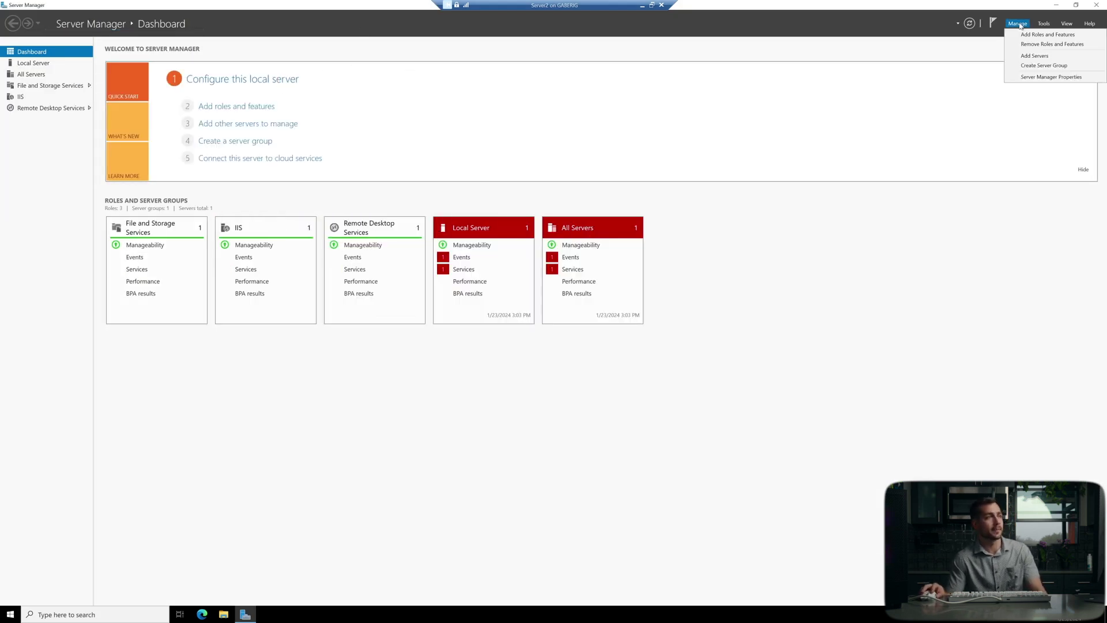
{"action": "left_click", "coordinate": [1049, 35]}
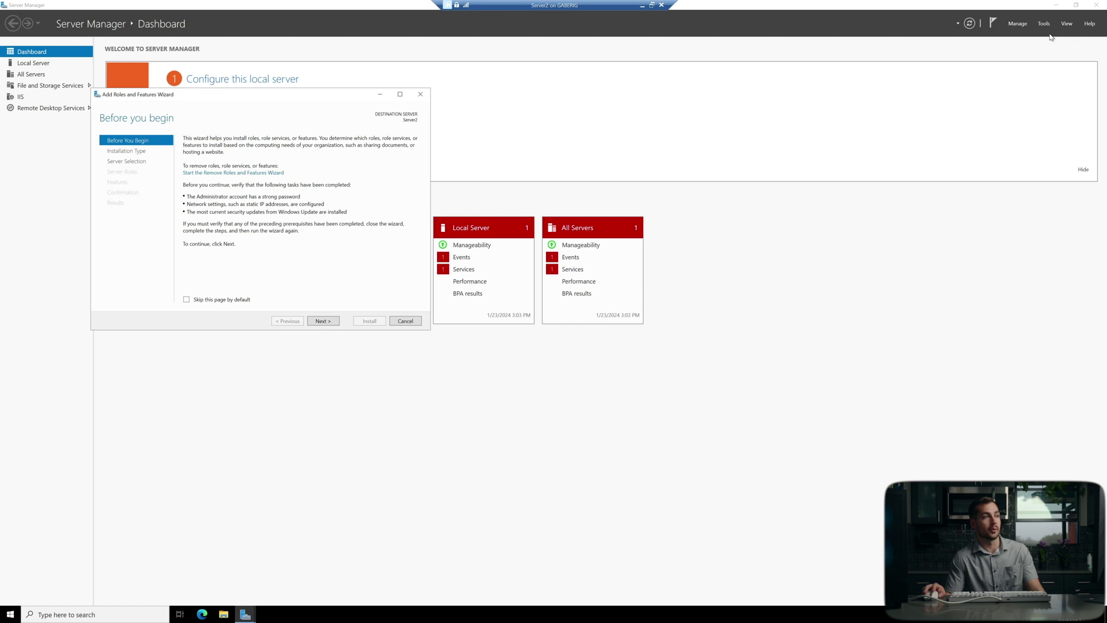
Step: Install Volume Activation Services with its tools on Server2, then launch Volume Activation Tools
{"action": "left_click", "coordinate": [322, 324]}
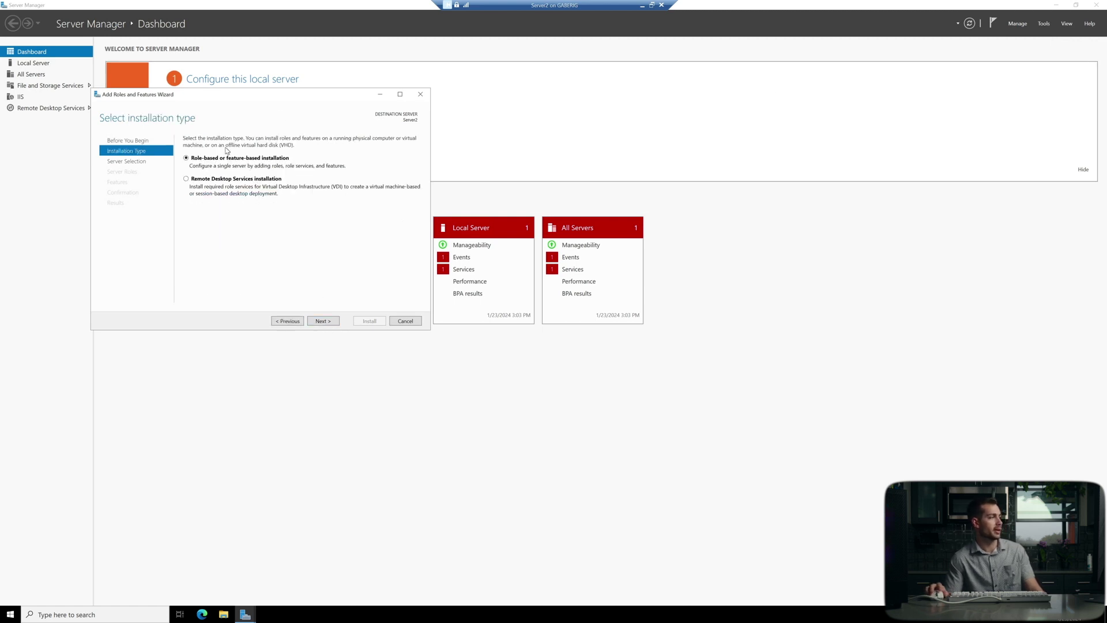
{"action": "left_click", "coordinate": [314, 321]}
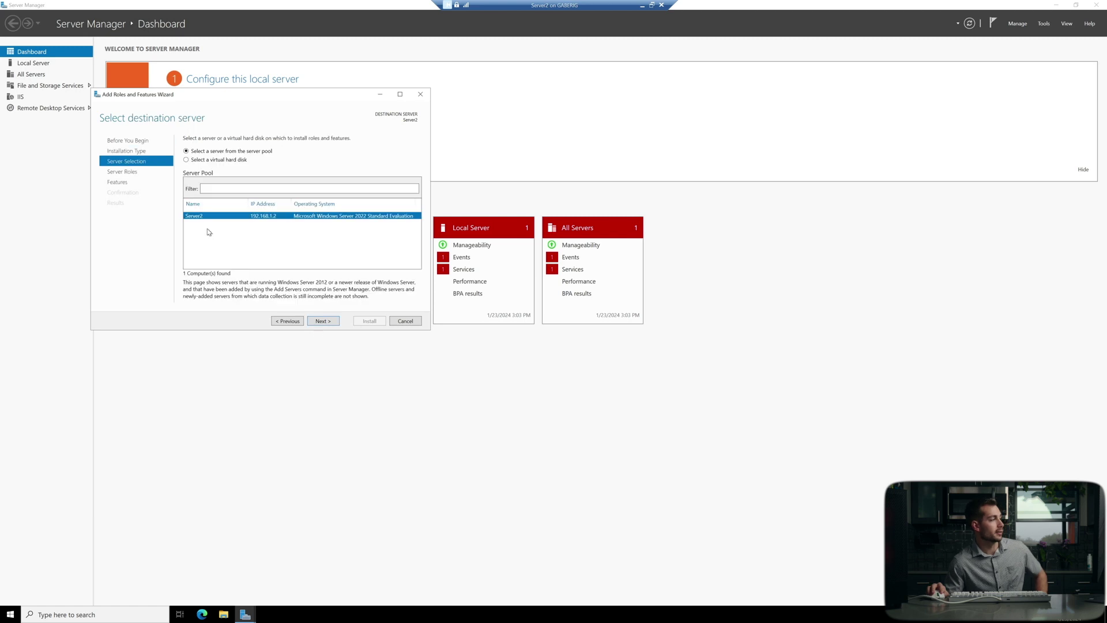
{"action": "left_click", "coordinate": [322, 321]}
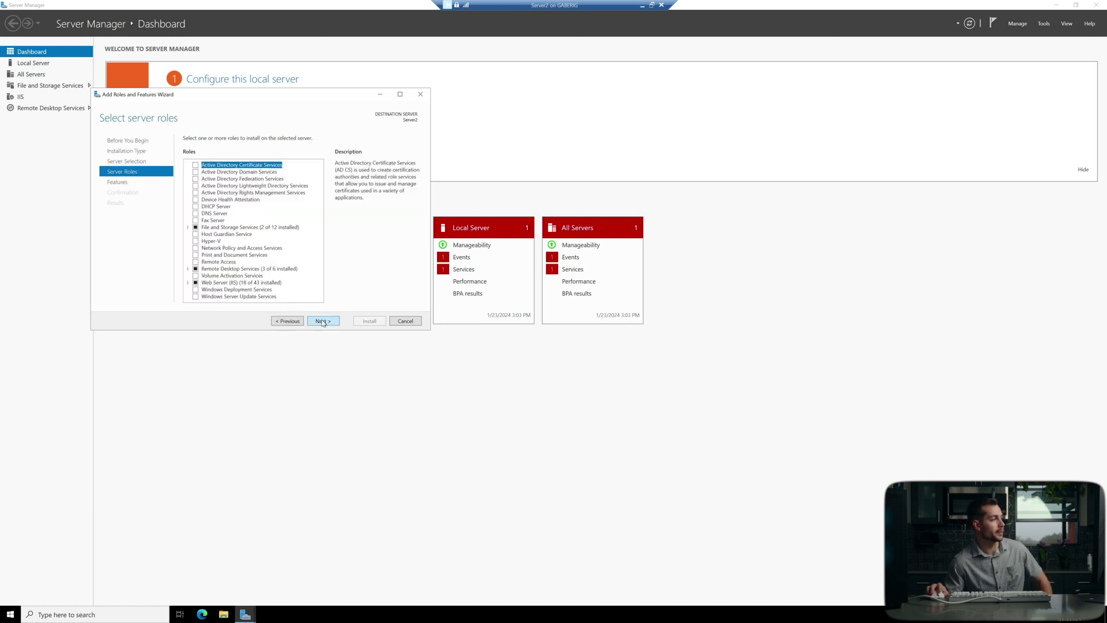
{"action": "left_click", "coordinate": [196, 276]}
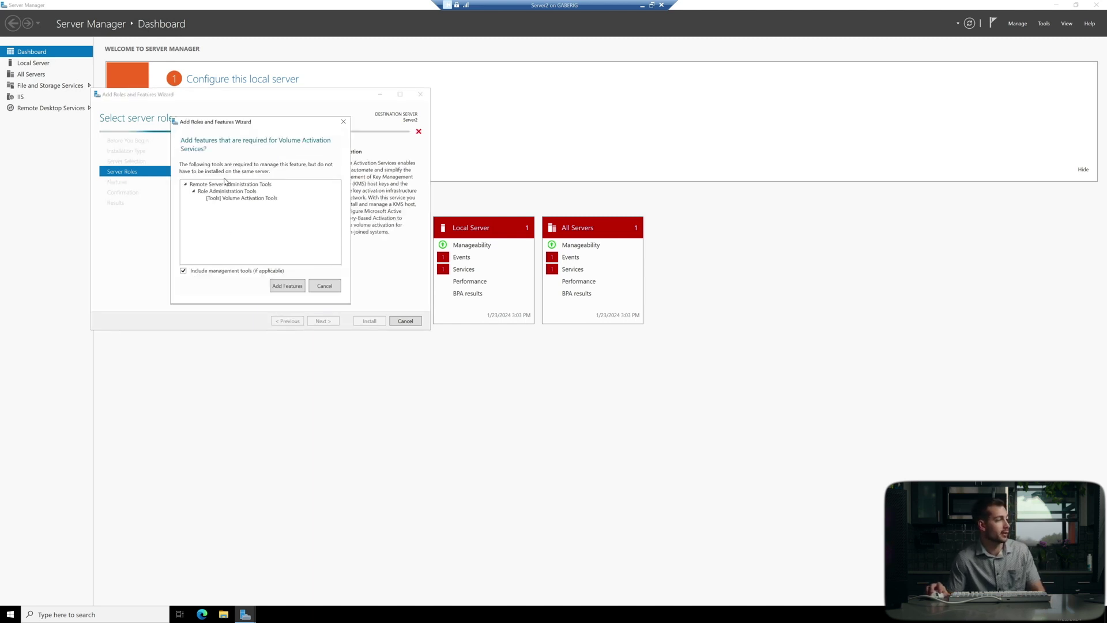
{"action": "left_click", "coordinate": [287, 286]}
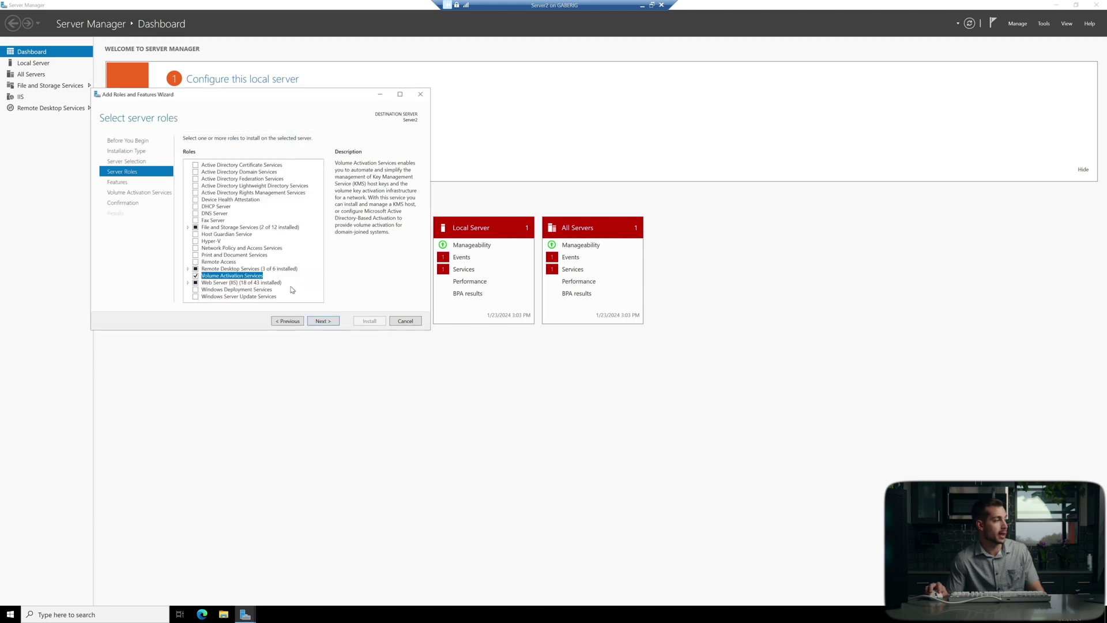
{"action": "left_click", "coordinate": [326, 322]}
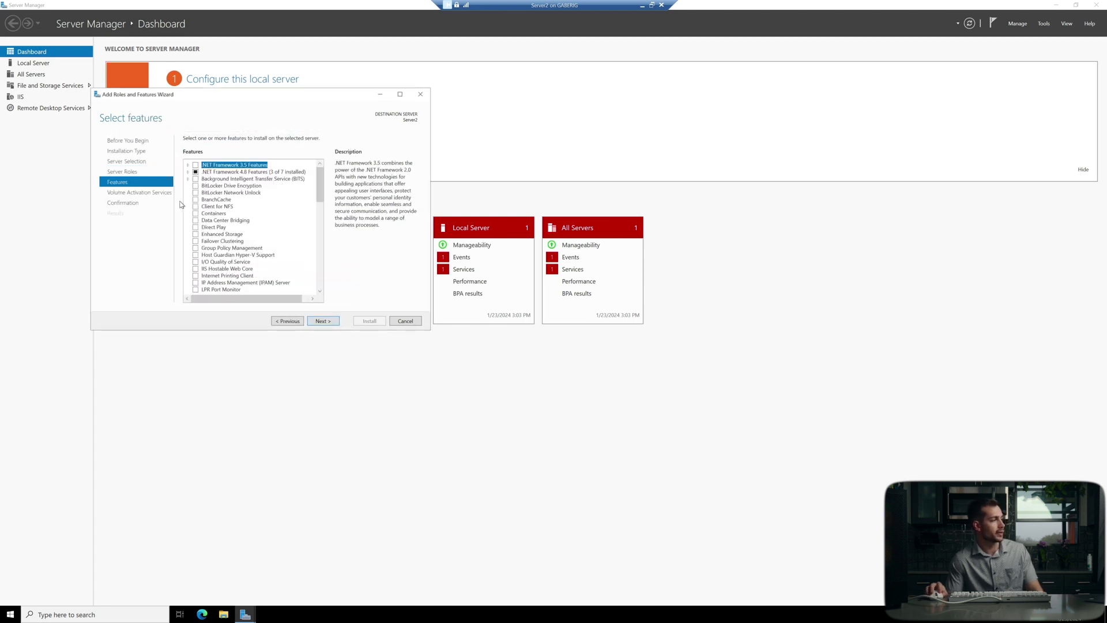
{"action": "left_click", "coordinate": [318, 321]}
{"action": "left_click", "coordinate": [323, 321]}
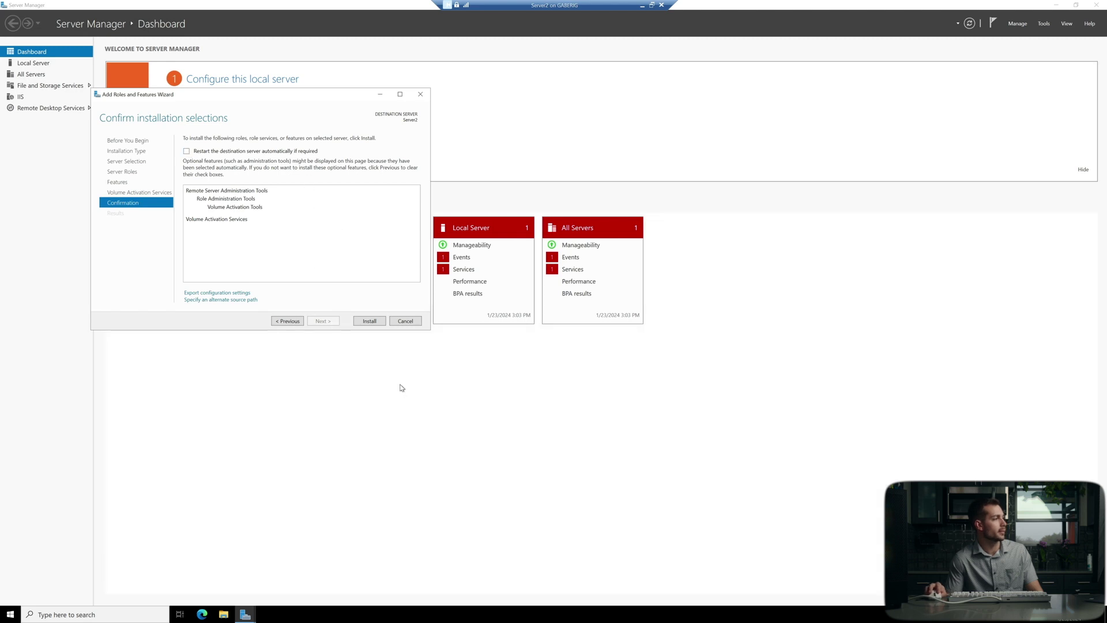
{"action": "left_click", "coordinate": [369, 321]}
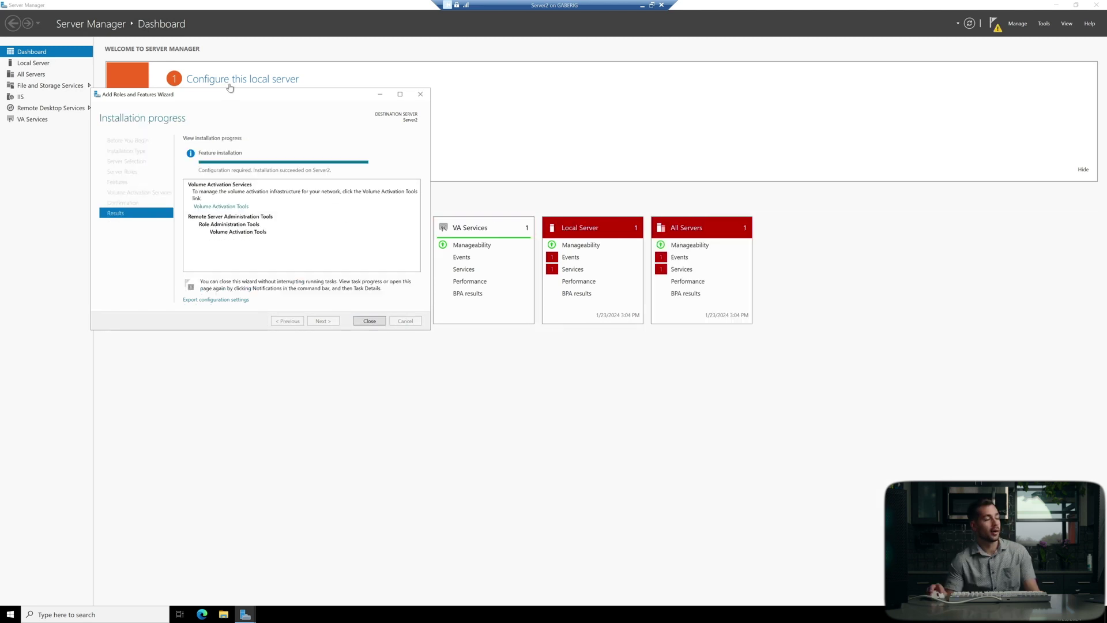
{"action": "left_click_drag", "start_coordinate": [231, 88], "coordinate": [346, 83]}
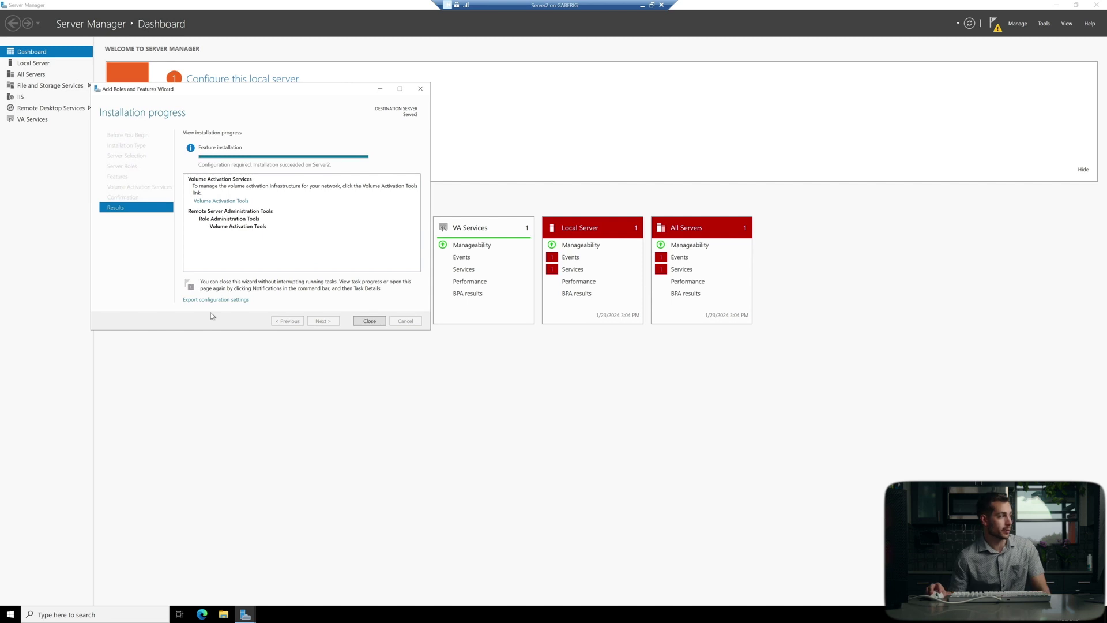
{"action": "left_click", "coordinate": [225, 201]}
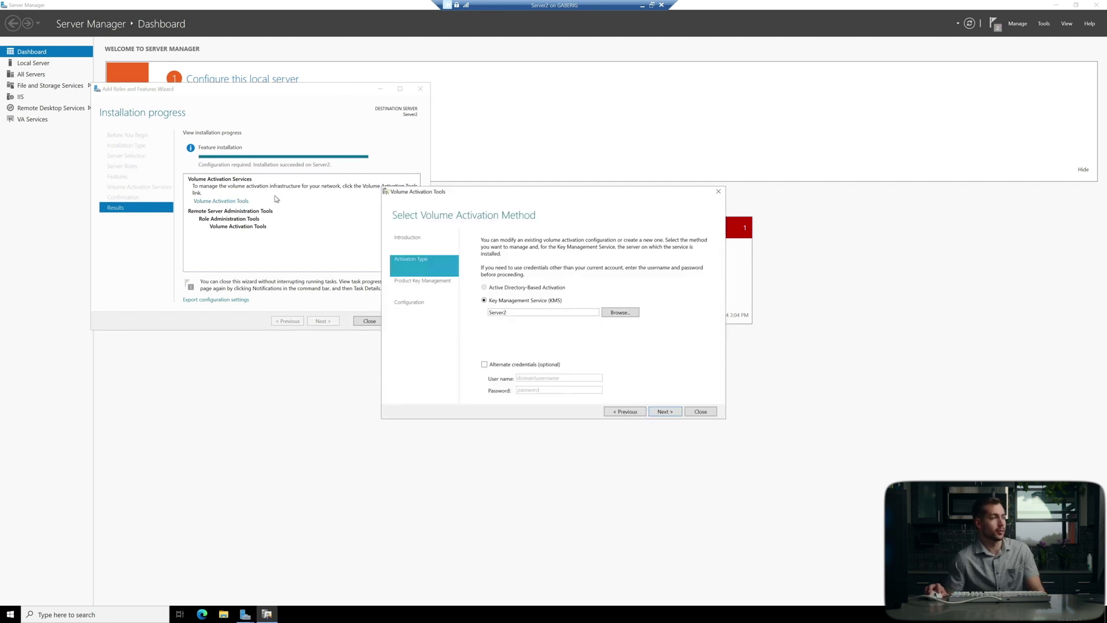
Step: Keep Key Management Service on Server2 as the activation method and proceed to Manage KMS Host
{"action": "left_click_drag", "start_coordinate": [429, 193], "coordinate": [406, 184]}
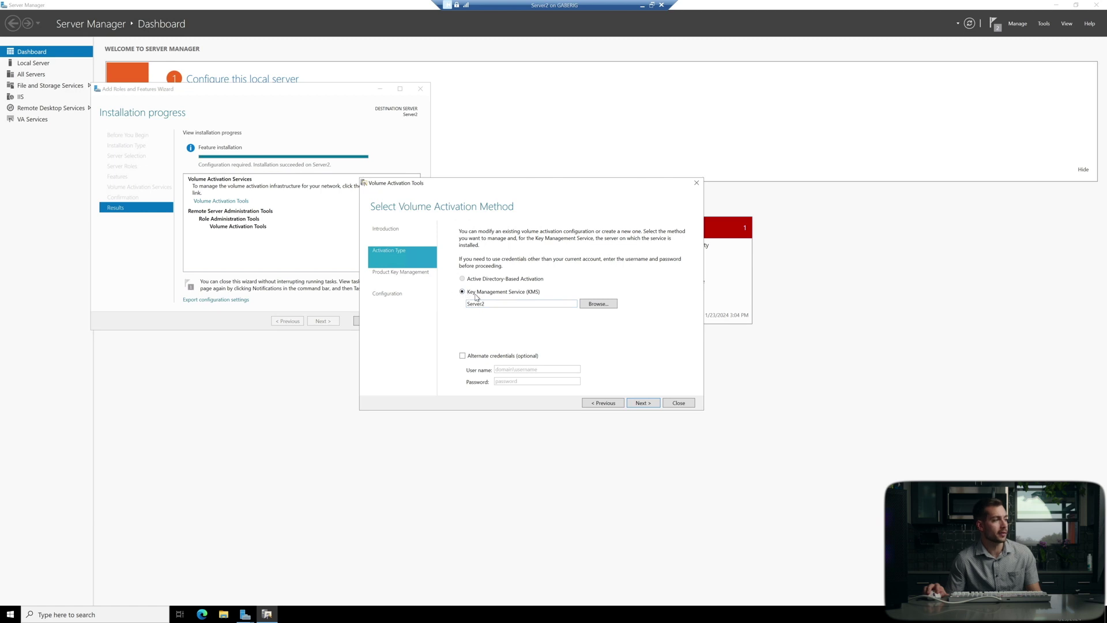
{"action": "left_click", "coordinate": [643, 404]}
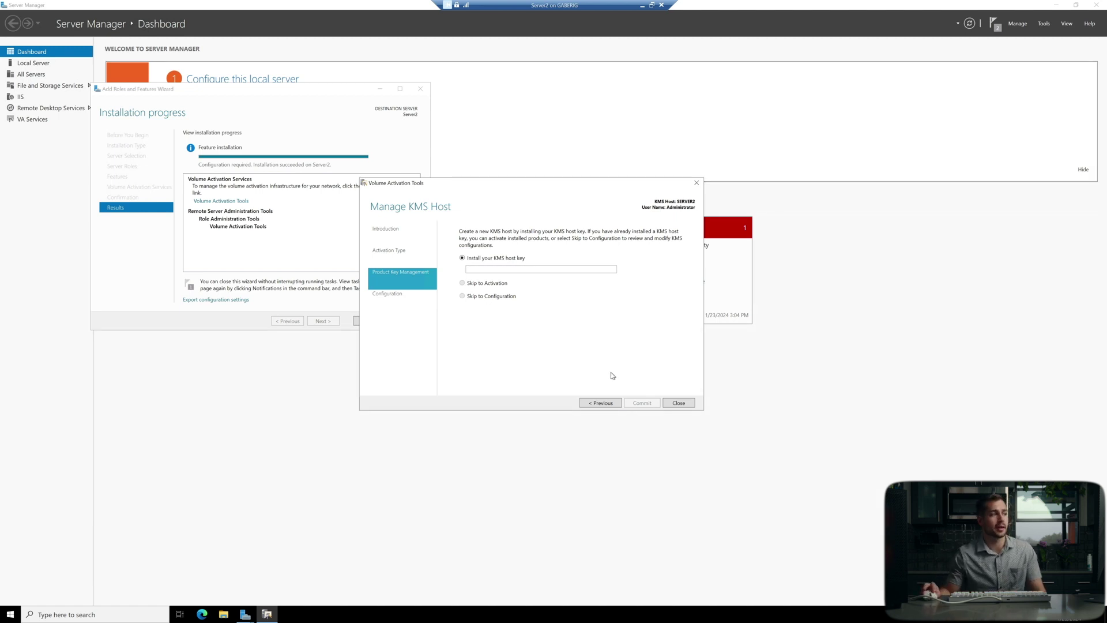
{"action": "left_click_drag", "start_coordinate": [493, 188], "coordinate": [576, 182]}
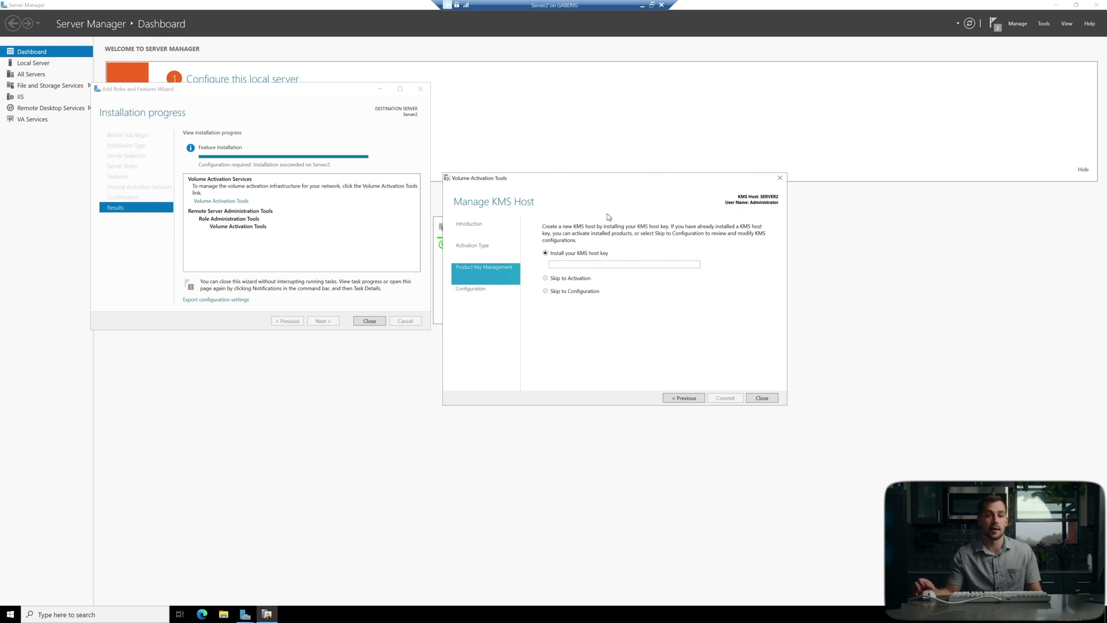
{"action": "left_click_drag", "start_coordinate": [596, 178], "coordinate": [575, 178]}
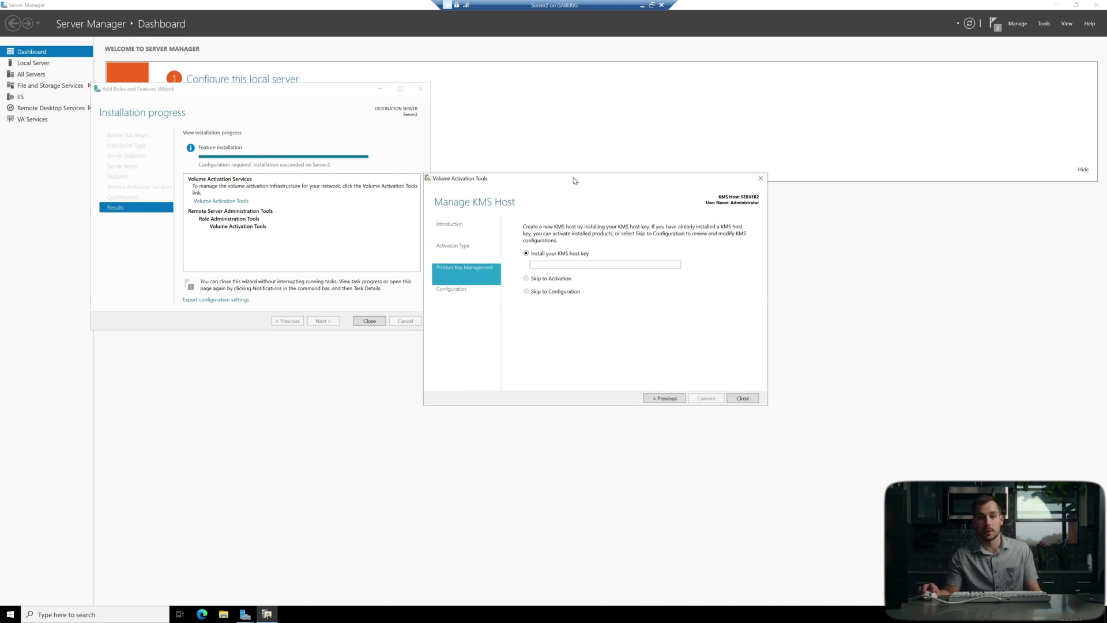